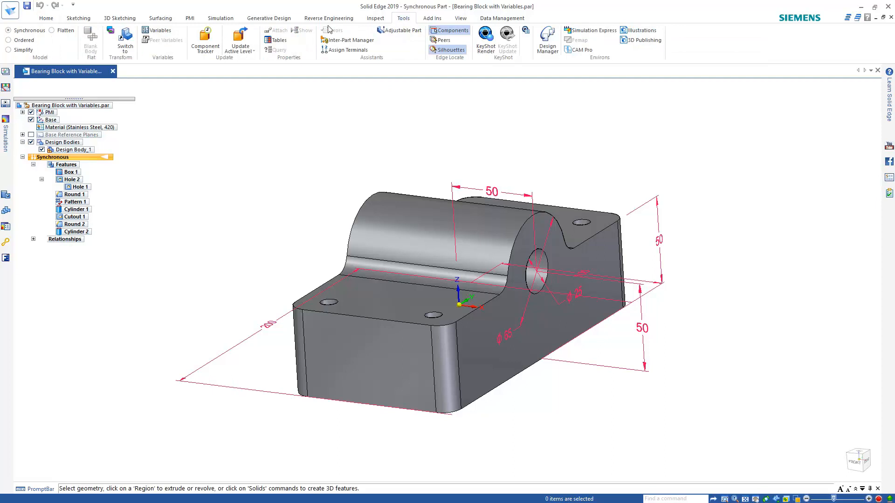
Open the Variable Table, place it right of the bearing block, and stretch it taller to show more rows
{"action": "left_click", "coordinate": [163, 31]}
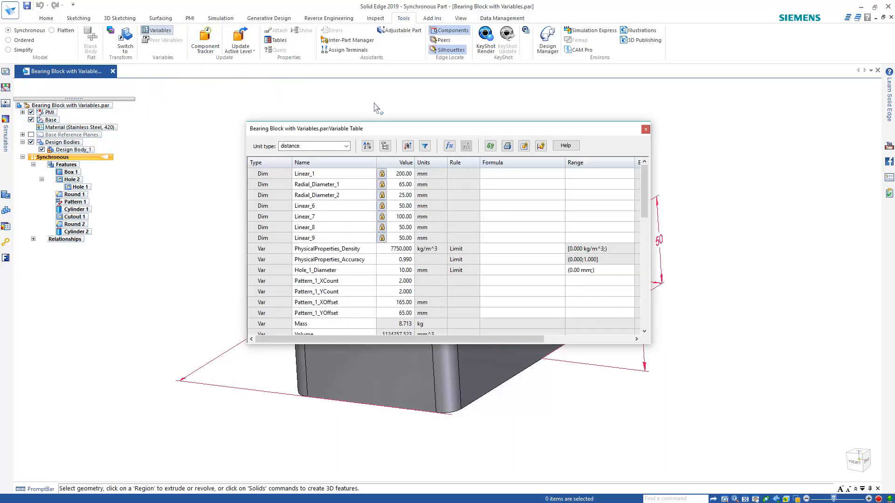
{"action": "left_click_drag", "start_coordinate": [480, 127], "coordinate": [715, 118]}
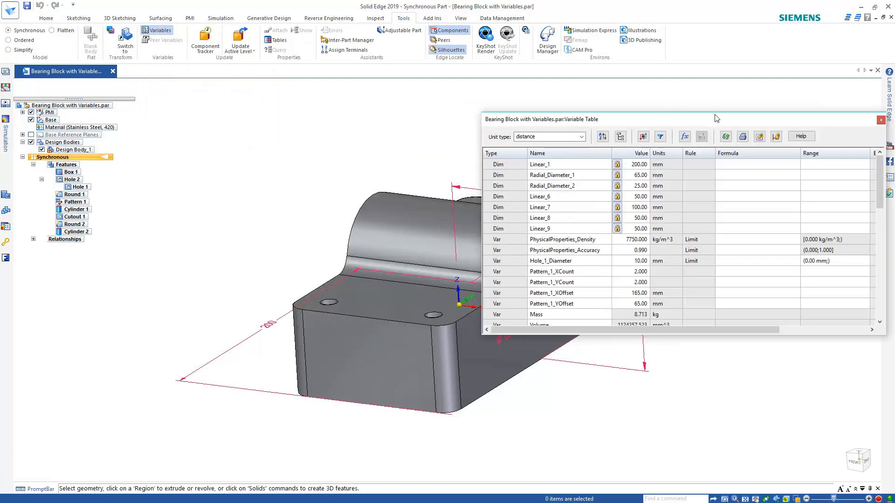
{"action": "middle_click_drag", "start_coordinate": [398, 155], "coordinate": [219, 134], "text": "shift"}
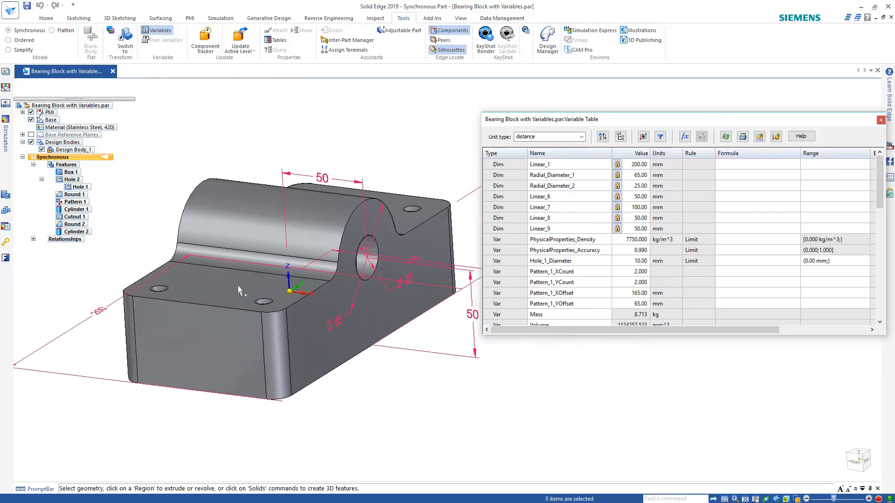
{"action": "scroll", "coordinate": [239, 291], "scroll_direction": "down", "scroll_amount": 1}
{"action": "middle_click_drag", "start_coordinate": [239, 291], "coordinate": [302, 181]}
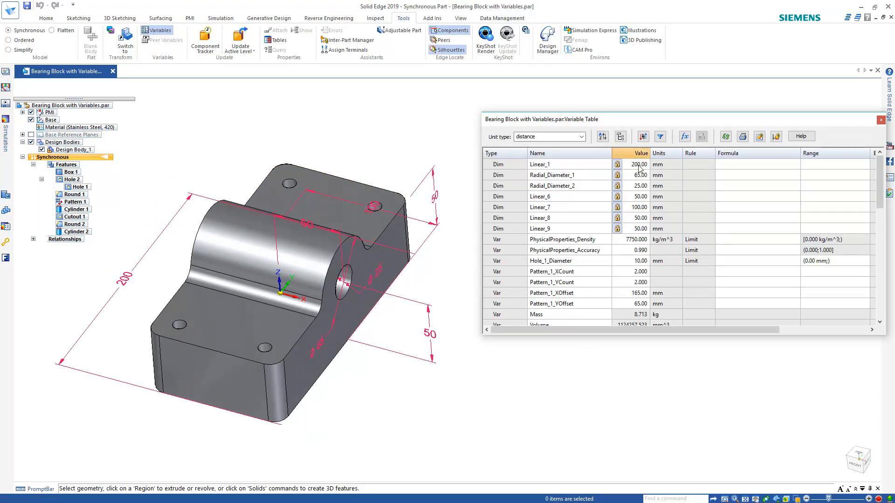
{"action": "scroll", "coordinate": [661, 205], "scroll_direction": "down", "scroll_amount": 2}
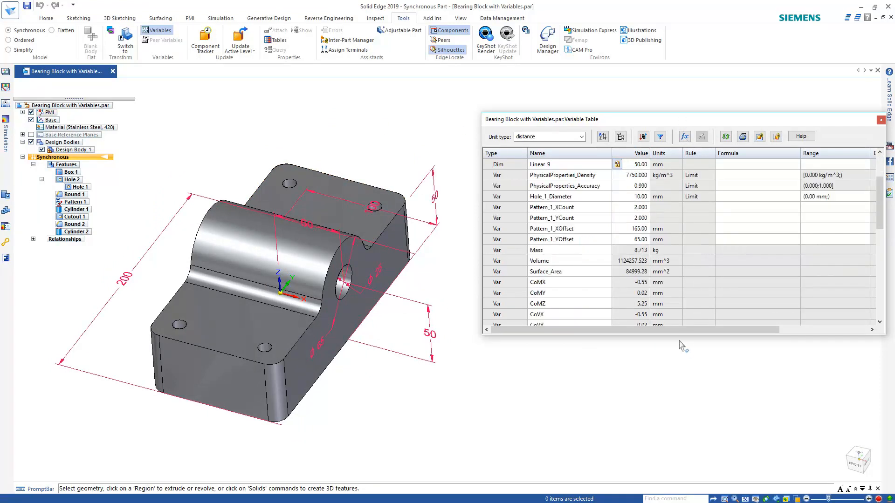
{"action": "left_click_drag", "start_coordinate": [673, 333], "coordinate": [673, 462]}
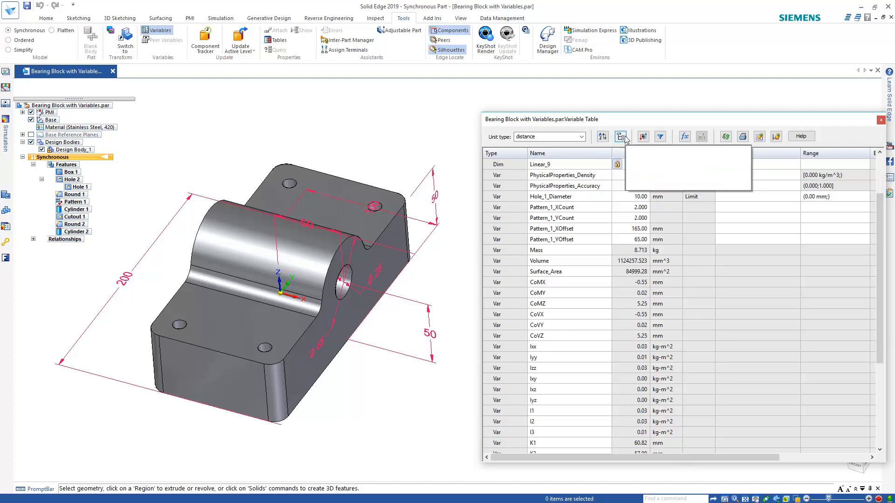
{"action": "left_click", "coordinate": [624, 138]}
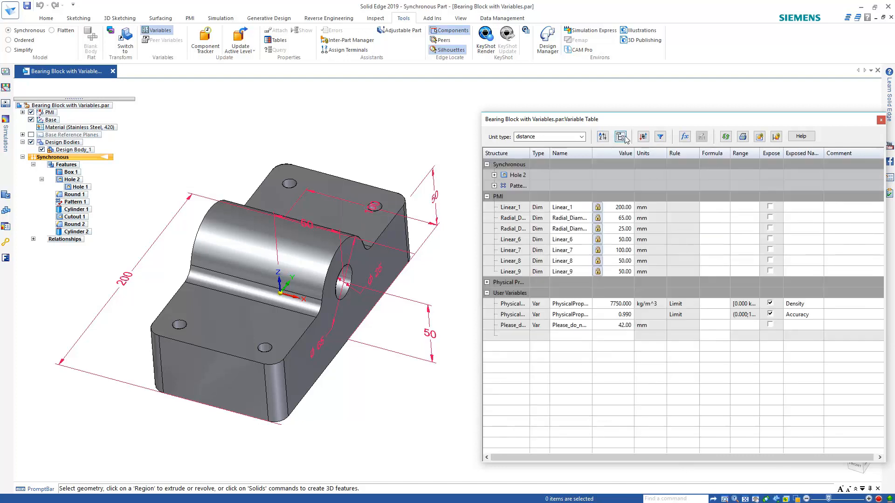
{"action": "left_click_drag", "start_coordinate": [528, 156], "coordinate": [555, 154]}
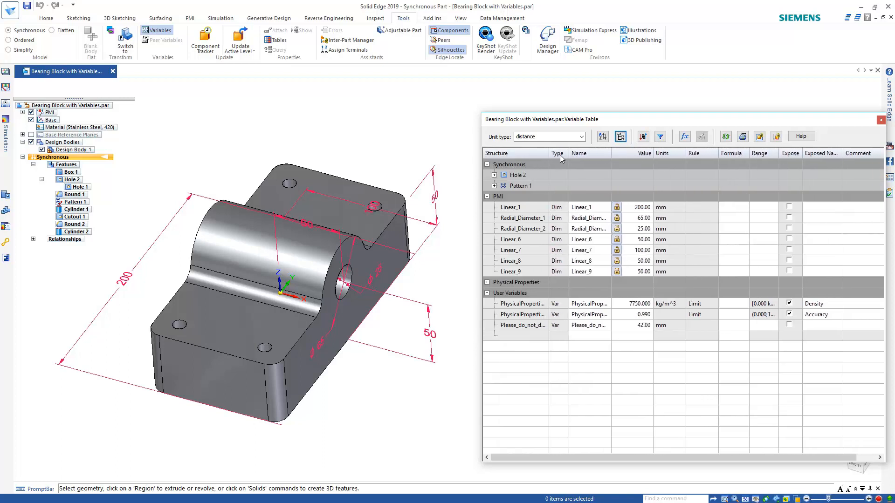
{"action": "left_click", "coordinate": [494, 186]}
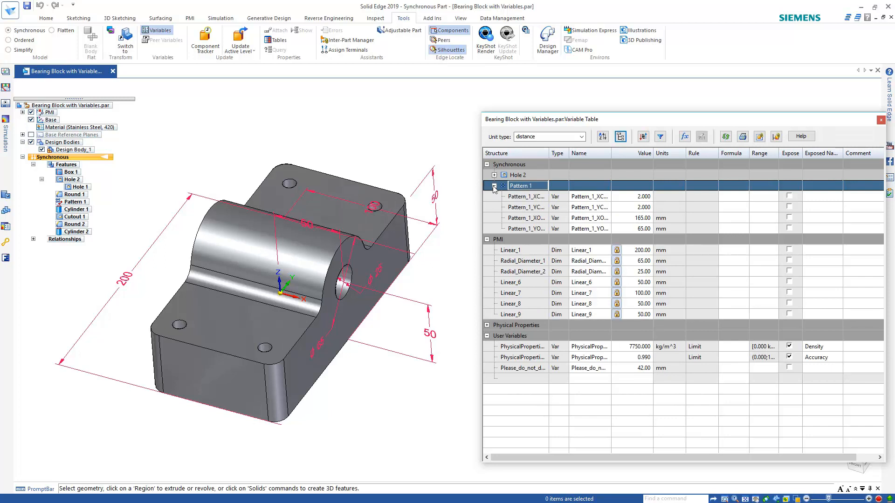
{"action": "left_click", "coordinate": [495, 175]}
{"action": "left_click", "coordinate": [521, 187]}
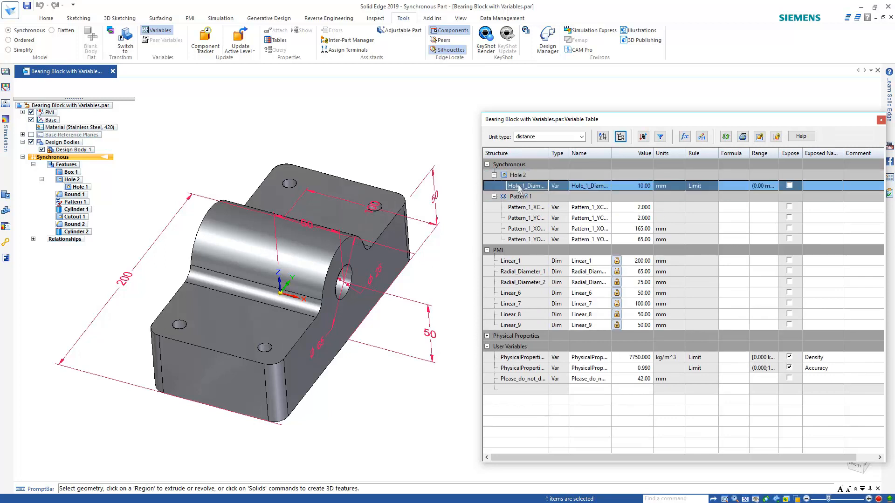
{"action": "left_click", "coordinate": [520, 209]}
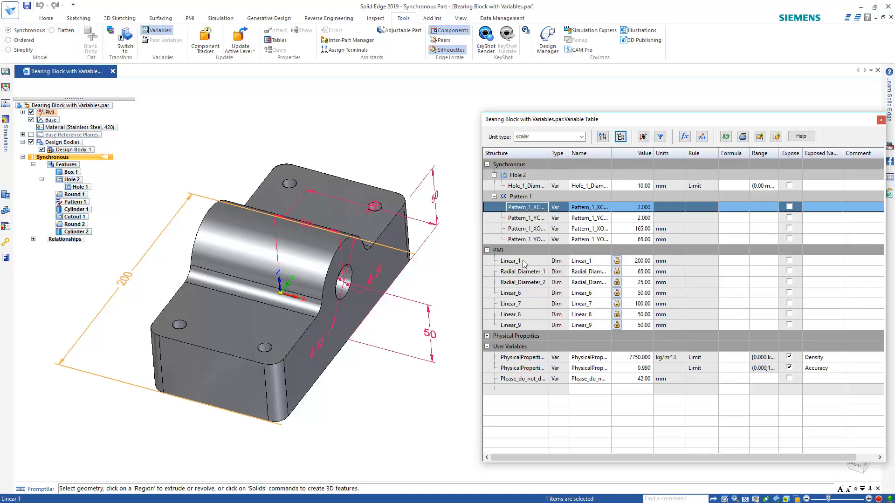
{"action": "left_click", "coordinate": [486, 336]}
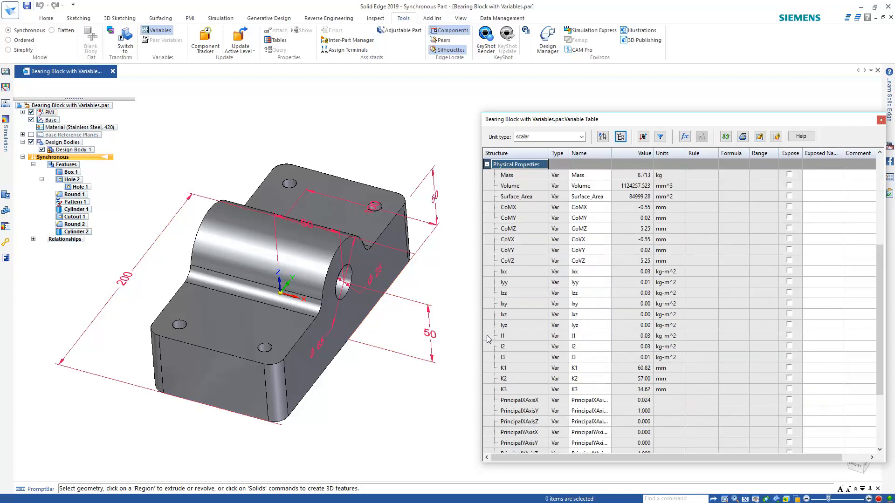
{"action": "left_click", "coordinate": [486, 164]}
{"action": "left_click", "coordinate": [604, 137]}
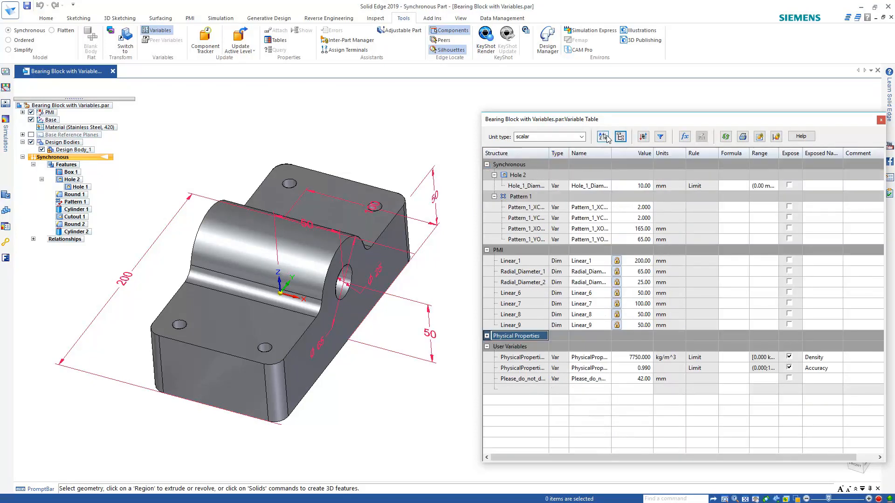
Exclude Physical Properties from the Variable Table's type filter
{"action": "left_click", "coordinate": [663, 140]}
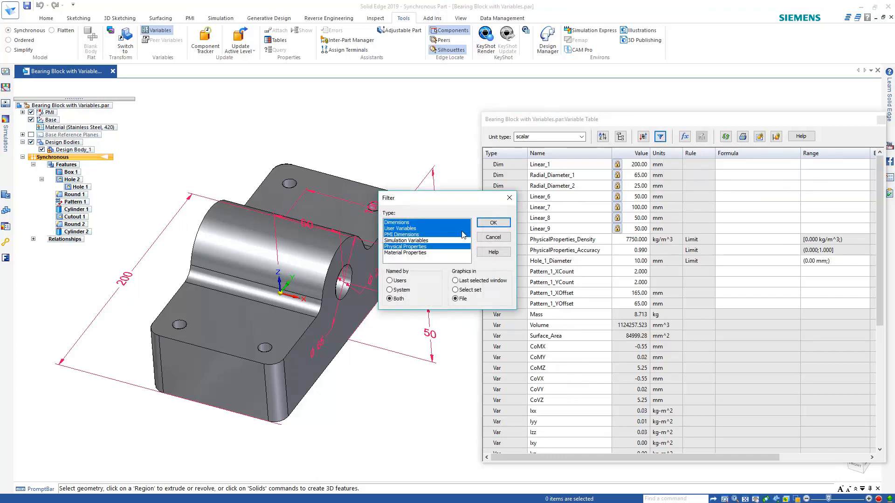
{"action": "left_click", "coordinate": [443, 247]}
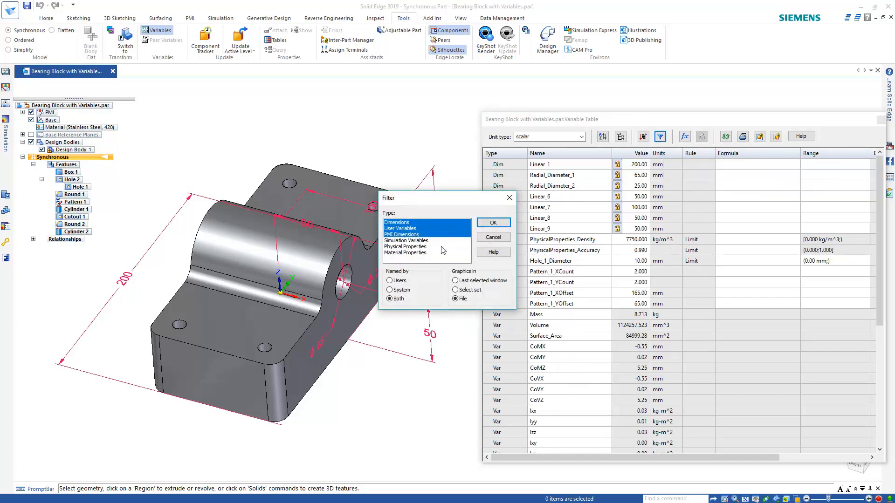
{"action": "left_click", "coordinate": [495, 223]}
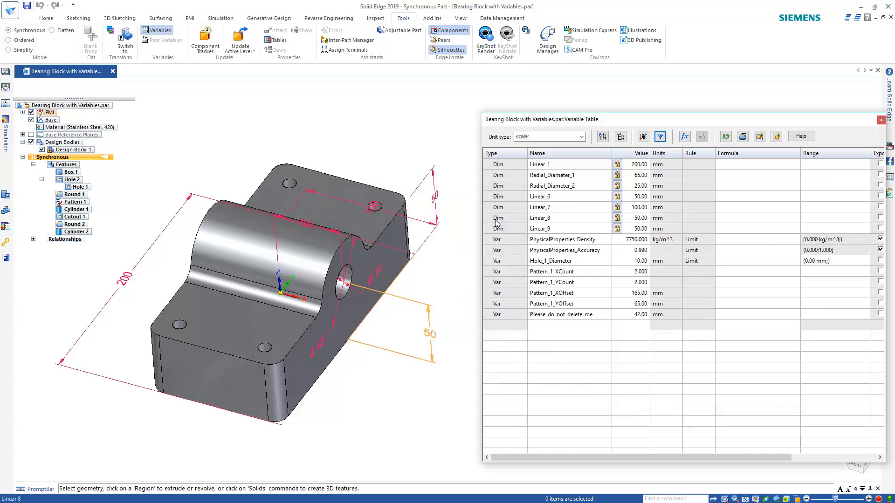
Add a new variable named Custom_Variable with a value of 30
{"action": "left_click", "coordinate": [562, 329]}
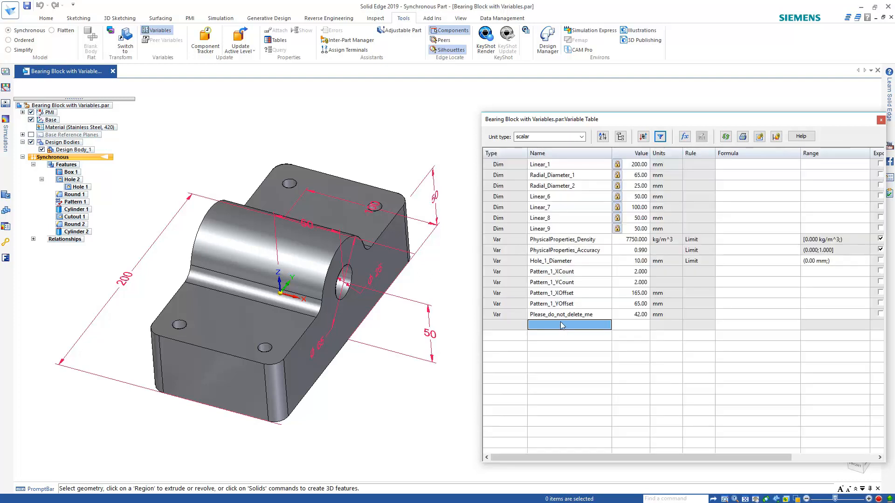
{"action": "type", "text": "Custom_Variable"}
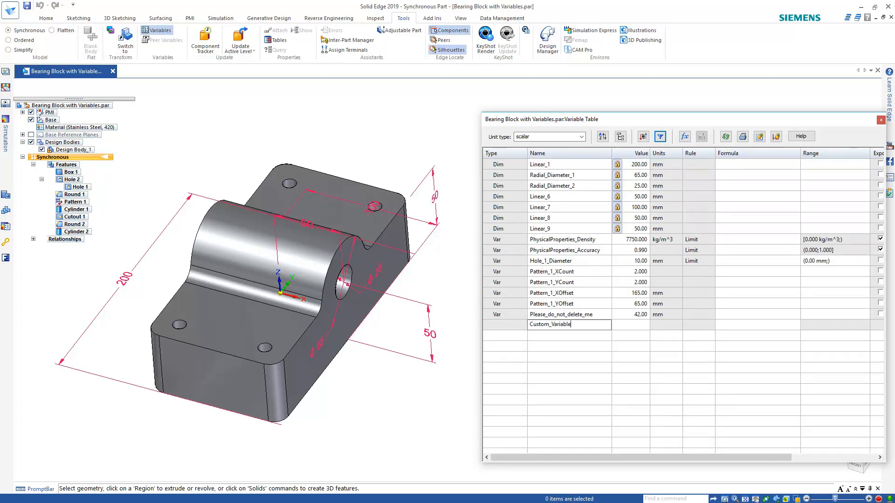
{"action": "left_click", "coordinate": [562, 325]}
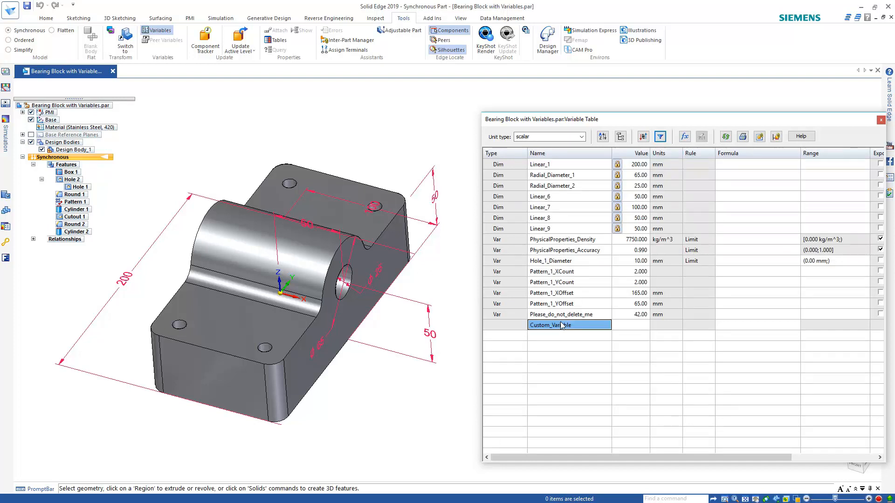
{"action": "key", "text": "Tab"}
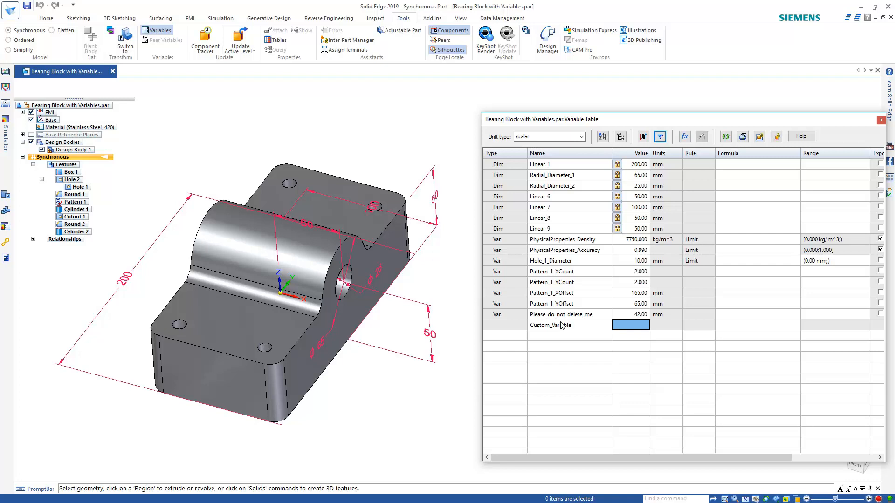
{"action": "type", "text": "30"}
{"action": "key", "text": "Return"}
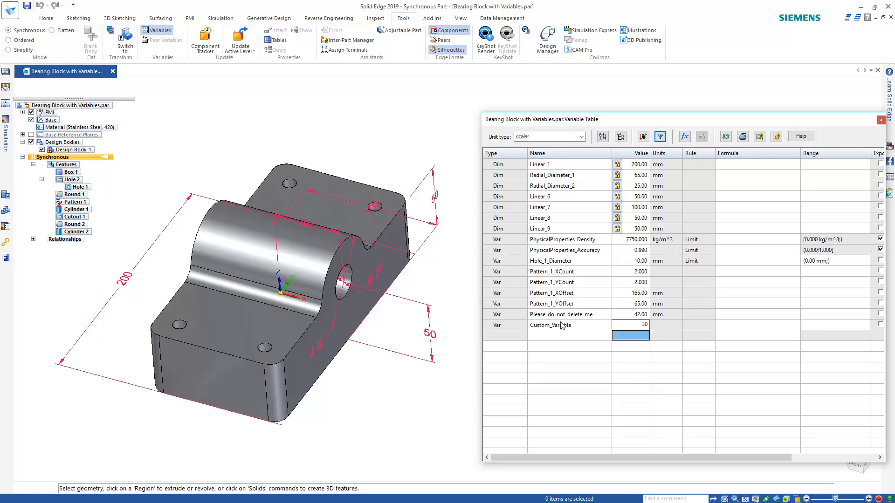
{"action": "left_click", "coordinate": [648, 326]}
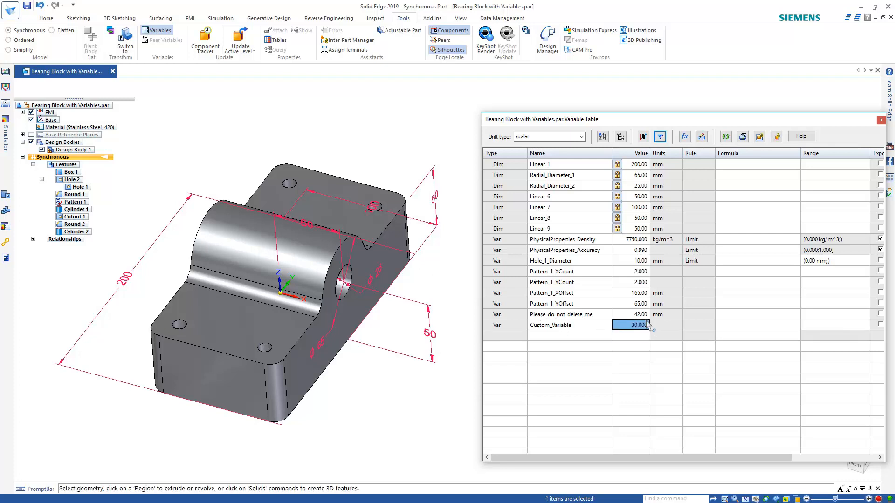
Set Custom_Variable's unit type to distance so it reads 30.00 mm
{"action": "left_click", "coordinate": [582, 136]}
{"action": "scroll", "coordinate": [582, 140], "scroll_direction": "up", "scroll_amount": 5}
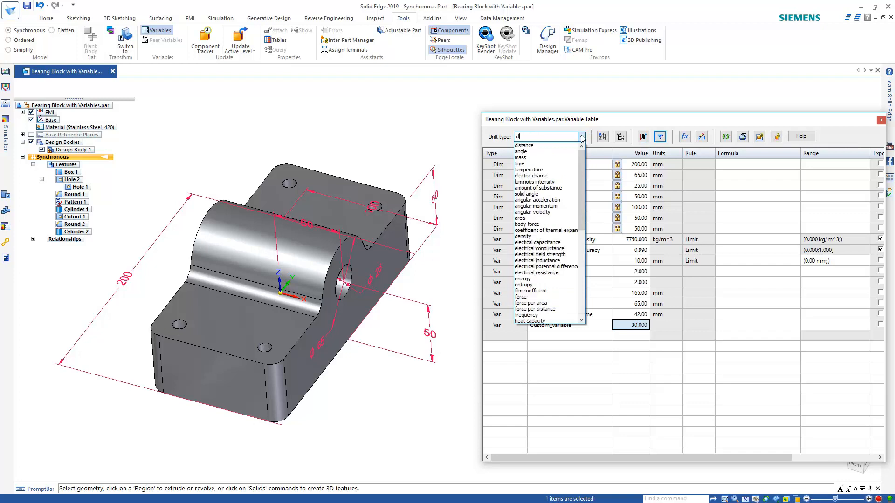
{"action": "left_click", "coordinate": [543, 148]}
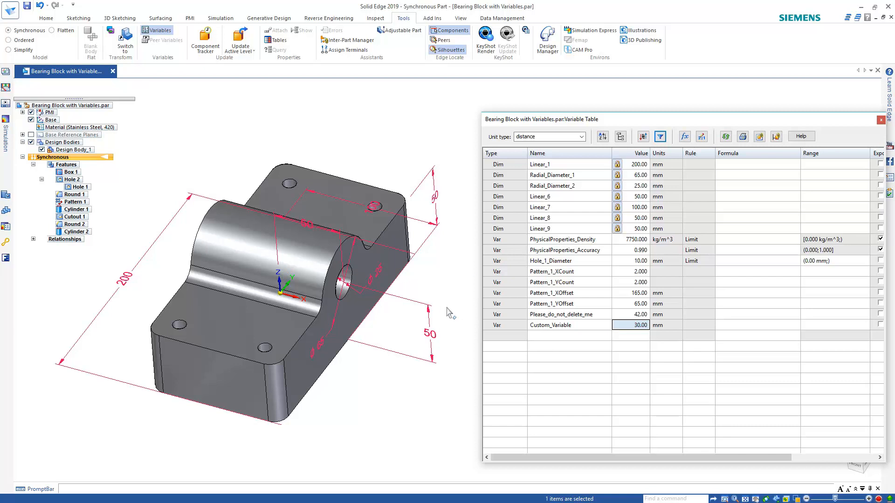
Identify the 50 mm depth dimension Linear_9 and rename it Part_Depth
{"action": "left_click", "coordinate": [435, 198]}
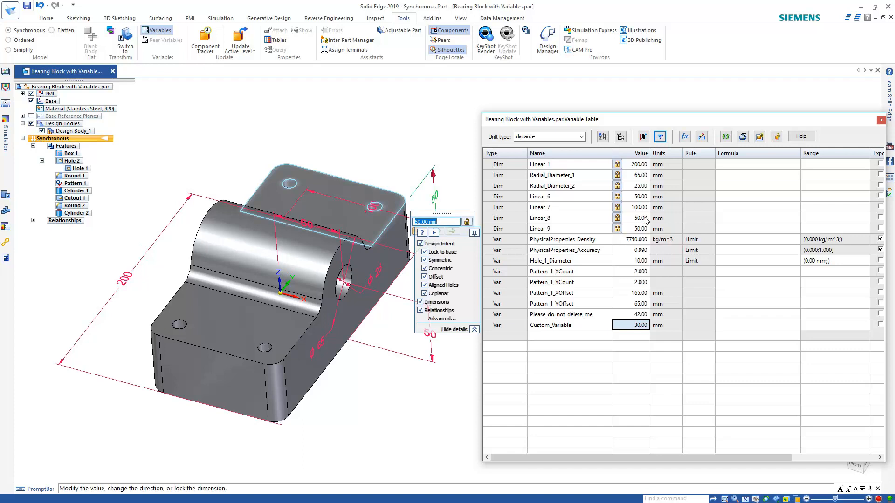
{"action": "left_click", "coordinate": [647, 198]}
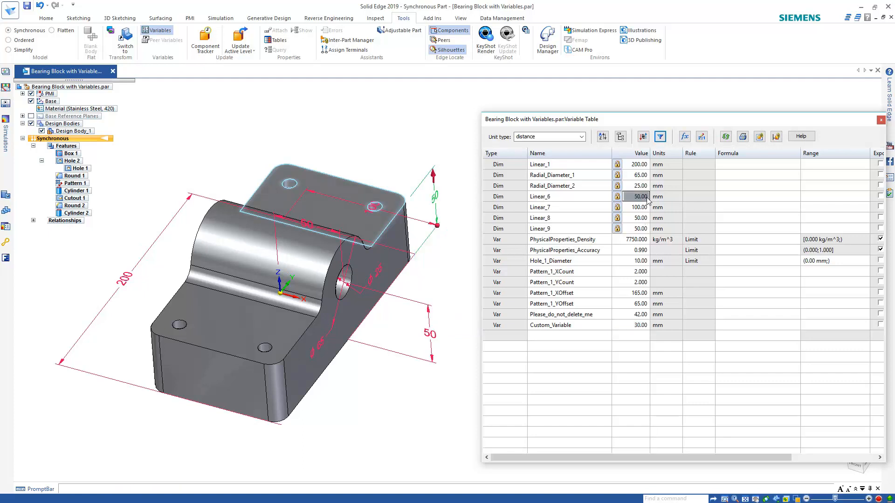
{"action": "left_click", "coordinate": [511, 198]}
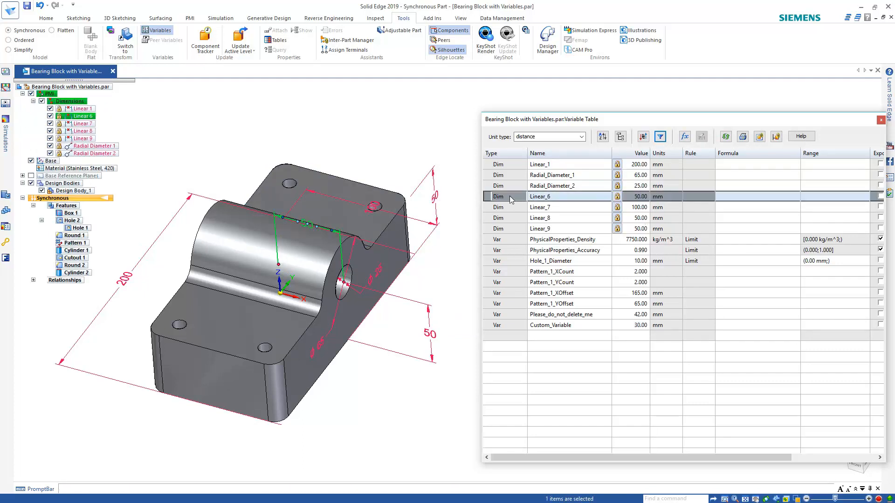
{"action": "left_click", "coordinate": [510, 228]}
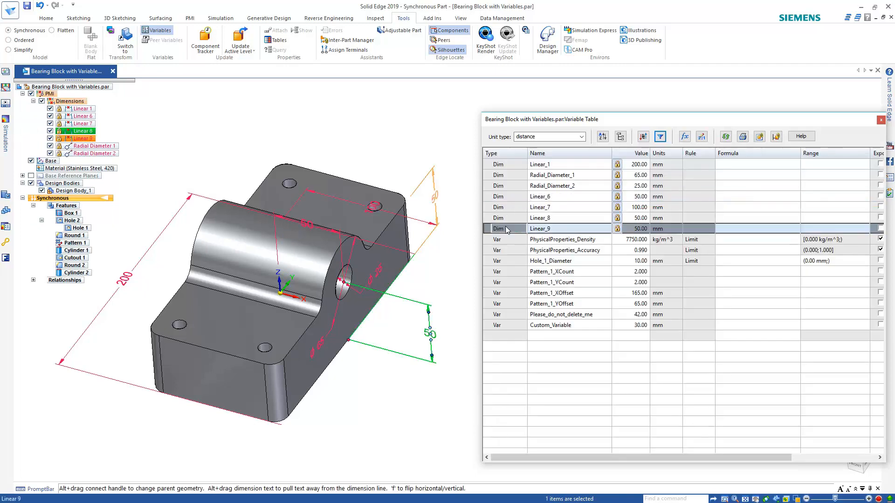
{"action": "left_click", "coordinate": [561, 229]}
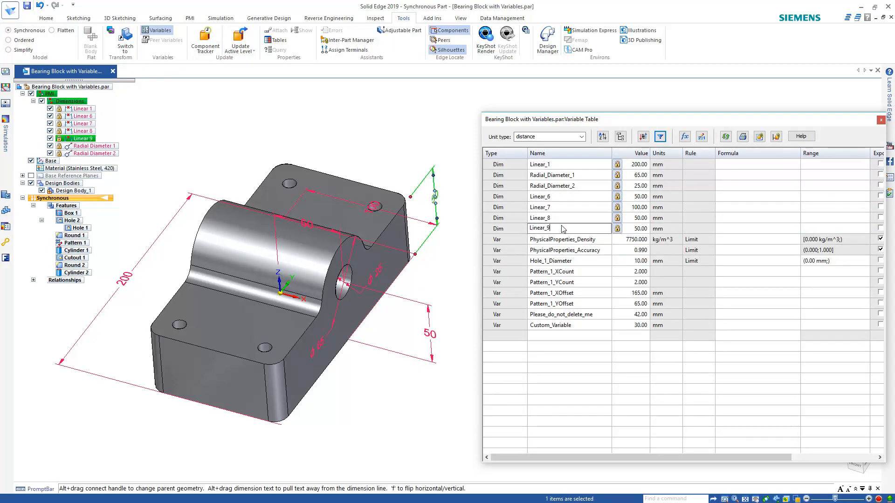
{"action": "key", "text": "BackSpace"}
{"action": "key", "text": "BackSpace"}
{"action": "key", "text": "BackSpace"}
{"action": "key", "text": "BackSpace"}
{"action": "key", "text": "BackSpace"}
{"action": "key", "text": "BackSpace"}
{"action": "key", "text": "BackSpace"}
{"action": "type", "text": "Part_Depth"}
{"action": "key", "text": "Return"}
Enter the formula =2*Custom_Variable in Part_Depth's Formula cell
{"action": "left_click", "coordinate": [747, 230]}
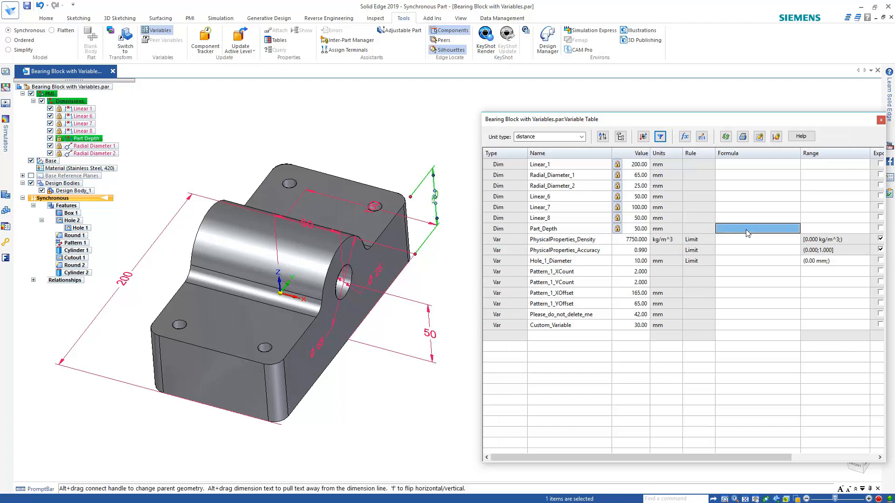
{"action": "left_click", "coordinate": [747, 230]}
{"action": "type", "text": "="}
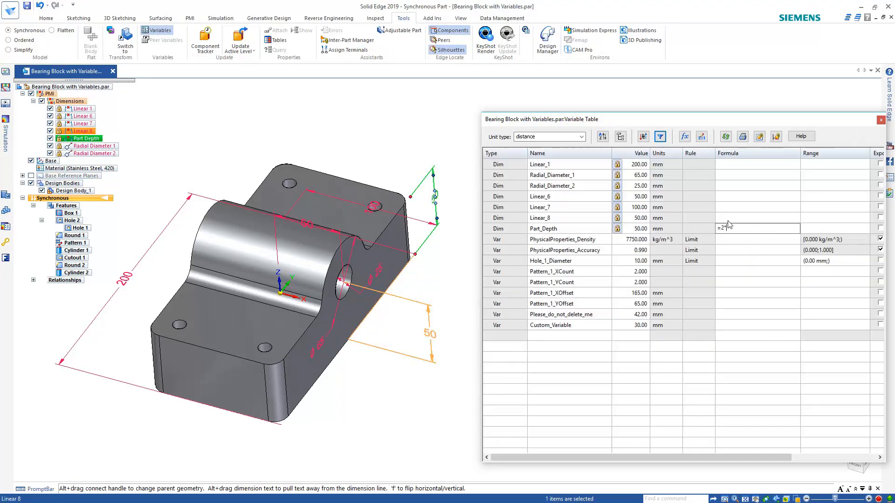
{"action": "type", "text": "2*"}
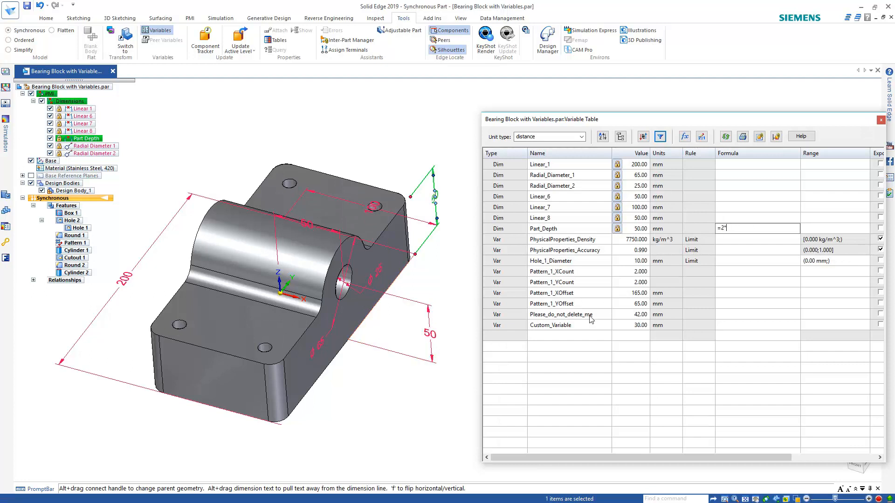
{"action": "left_click", "coordinate": [577, 325]}
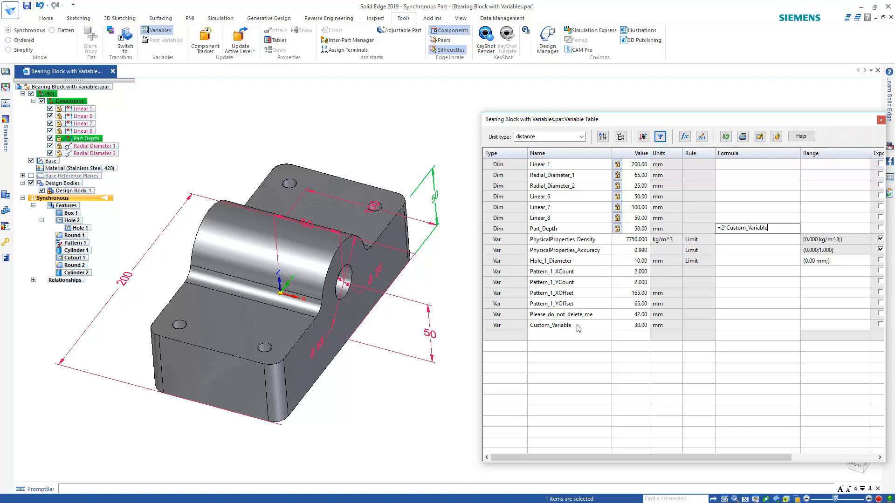
Commit Part_Depth's formula so it reads 60.00 mm, and delete Please_do_not_delete_me
{"action": "key", "text": "Return"}
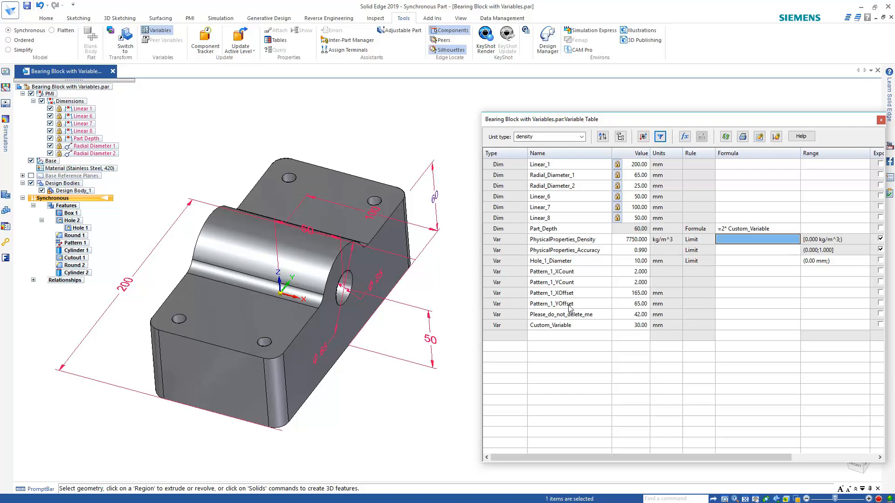
{"action": "left_click", "coordinate": [488, 315]}
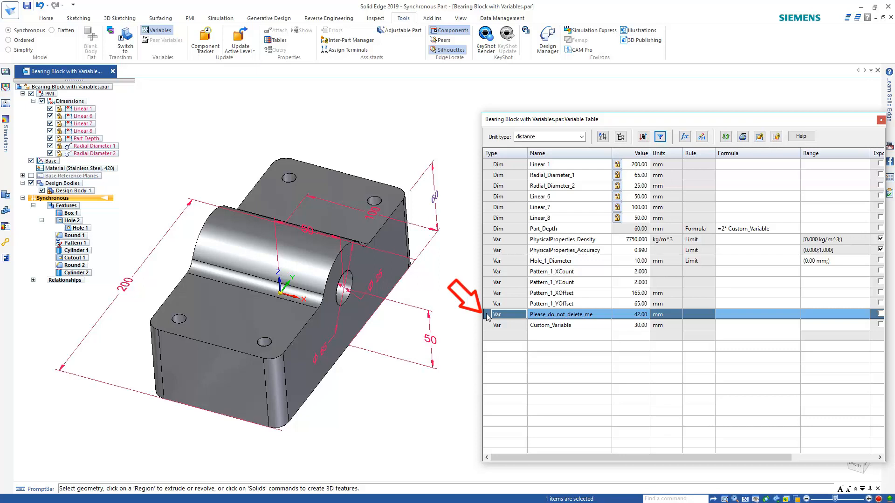
{"action": "key", "text": "Delete"}
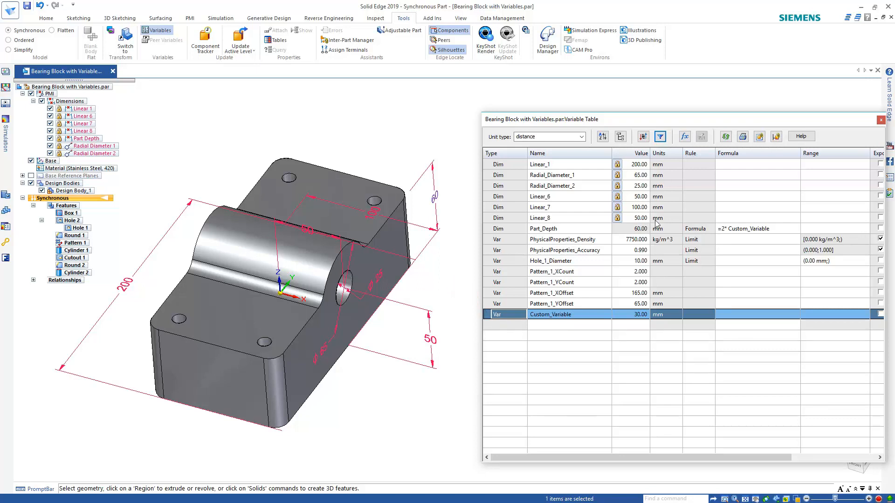
{"action": "left_click", "coordinate": [643, 229]}
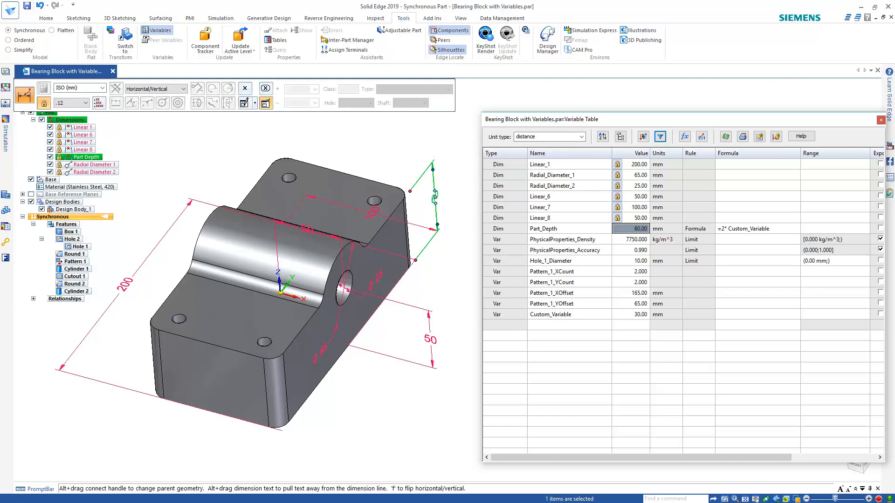
Change Custom_Variable to 25 so Part_Depth becomes 50.00 mm, then close the Variable Table
{"action": "left_click", "coordinate": [631, 317]}
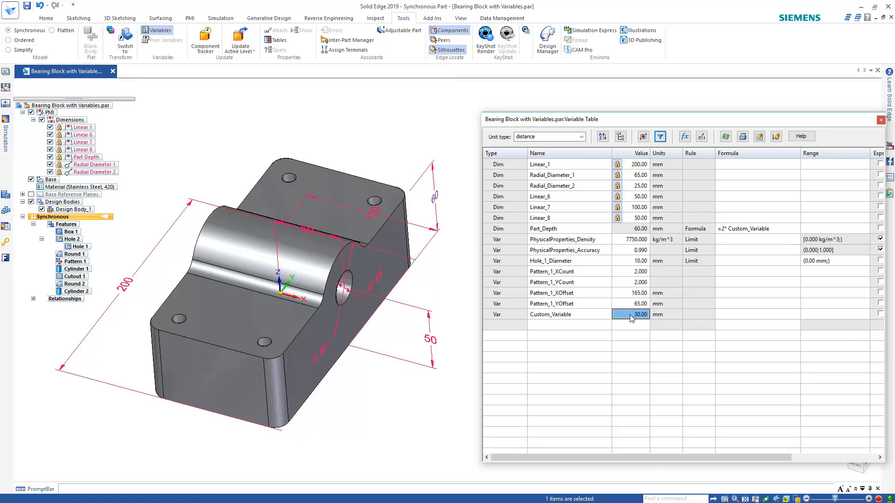
{"action": "type", "text": "25"}
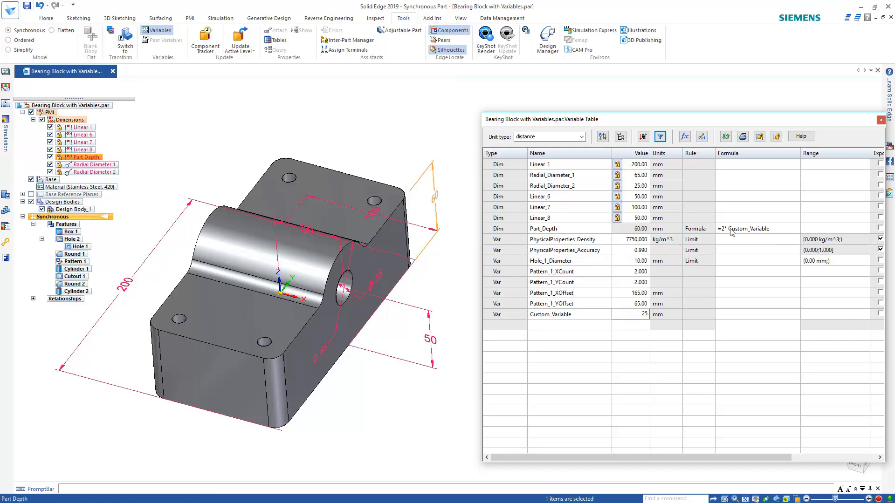
{"action": "key", "text": "Return"}
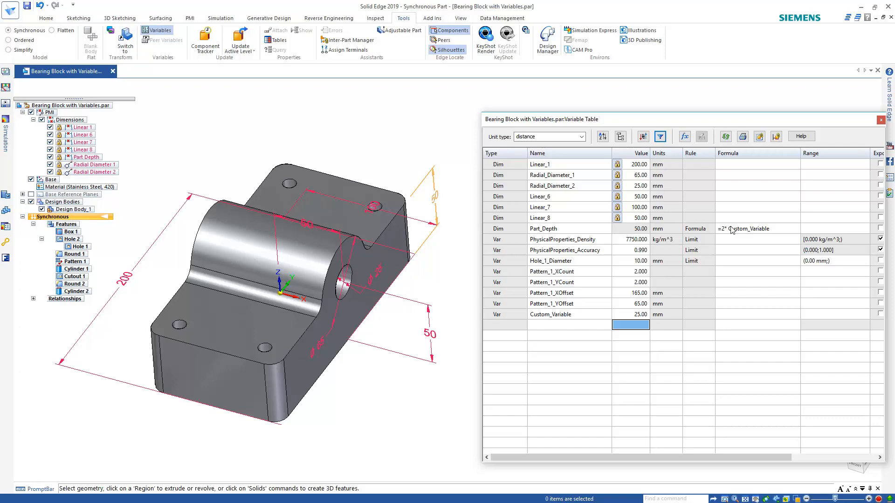
{"action": "left_click", "coordinate": [880, 120]}
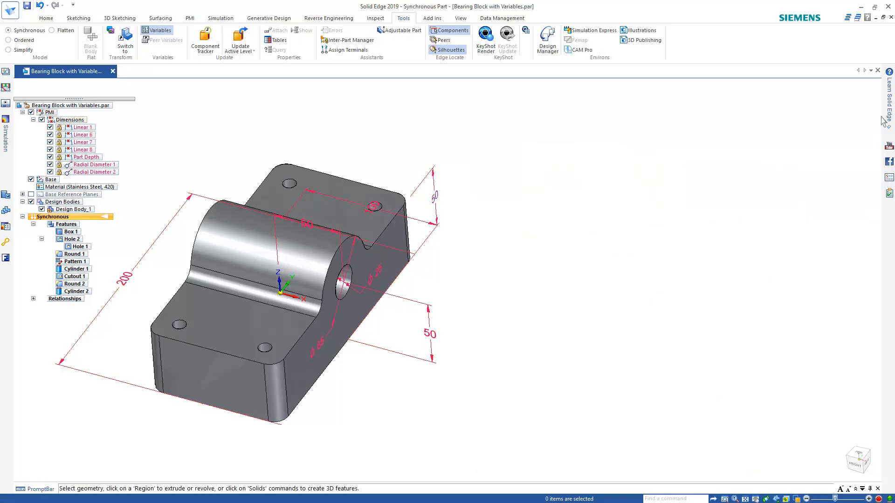
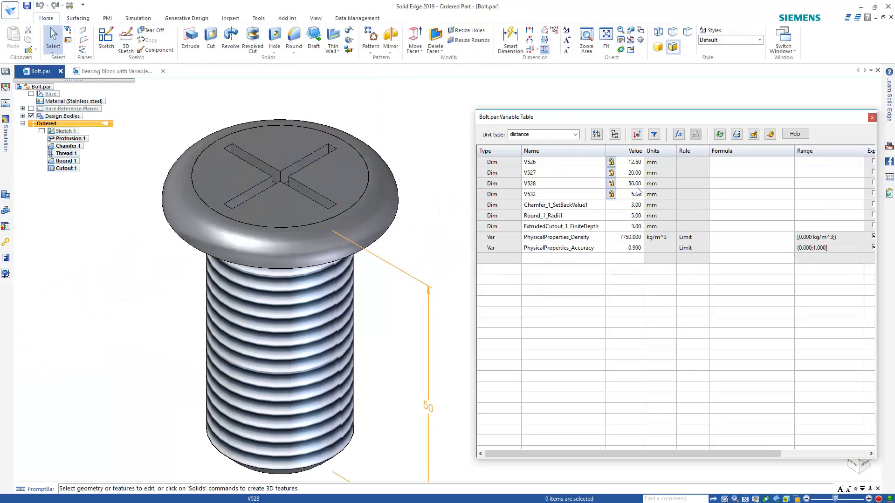
Copy a link to Bolt.par's V528 value (50.00 mm), then switch to the Bearing Block with Variables part
{"action": "left_click", "coordinate": [557, 185]}
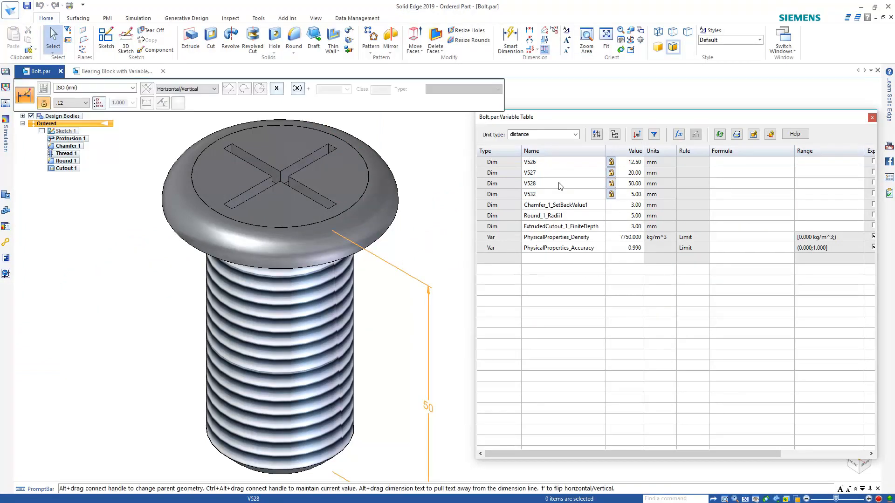
{"action": "right_click", "coordinate": [557, 186]}
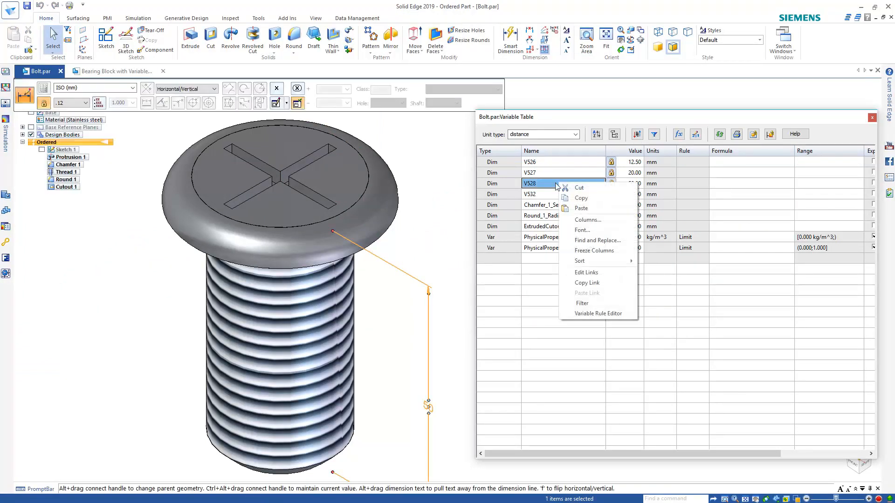
{"action": "left_click", "coordinate": [588, 284]}
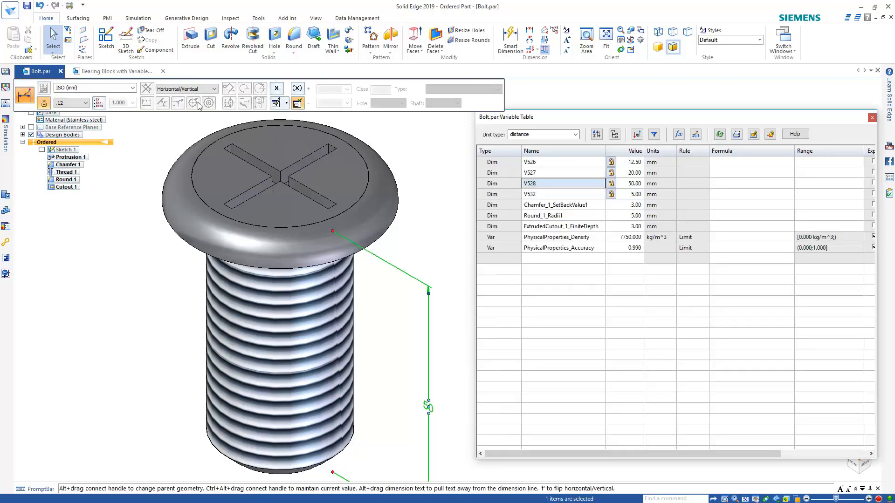
{"action": "left_click", "coordinate": [114, 70]}
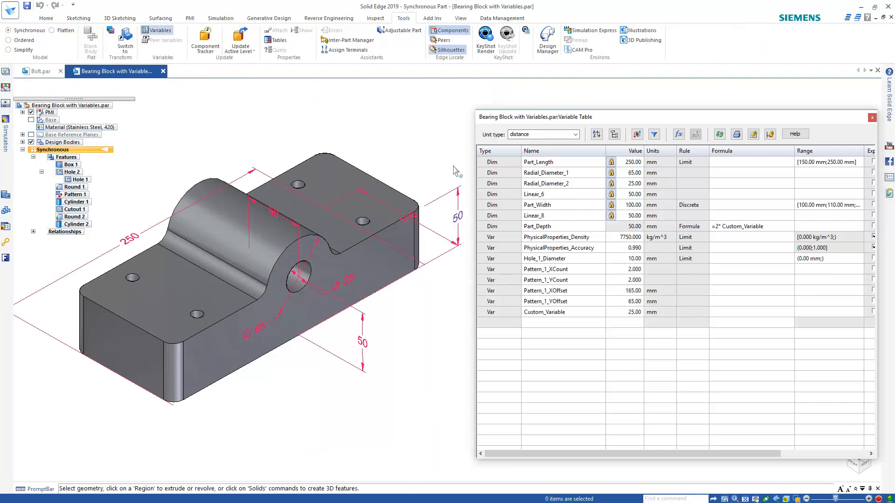
Paste-link Linear_6's formula to the bolt's 50.00 mm value, rename it Hole_Depth, and go to Excel
{"action": "right_click", "coordinate": [736, 195]}
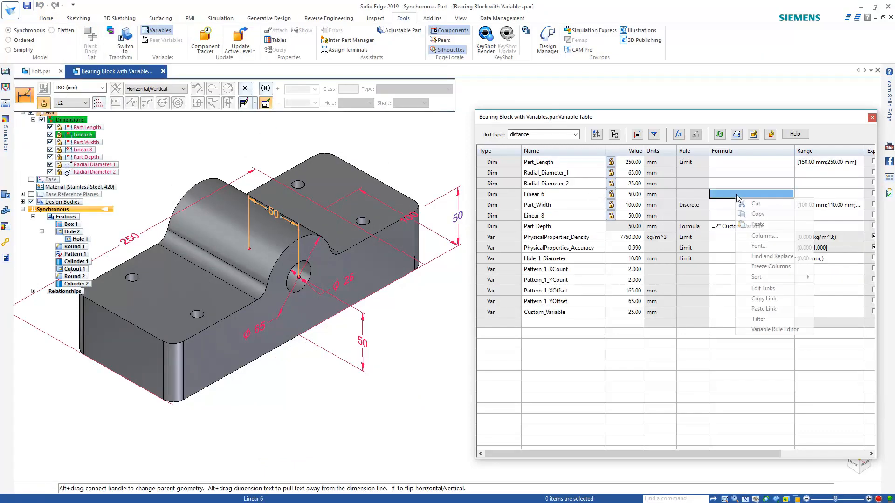
{"action": "left_click", "coordinate": [763, 308]}
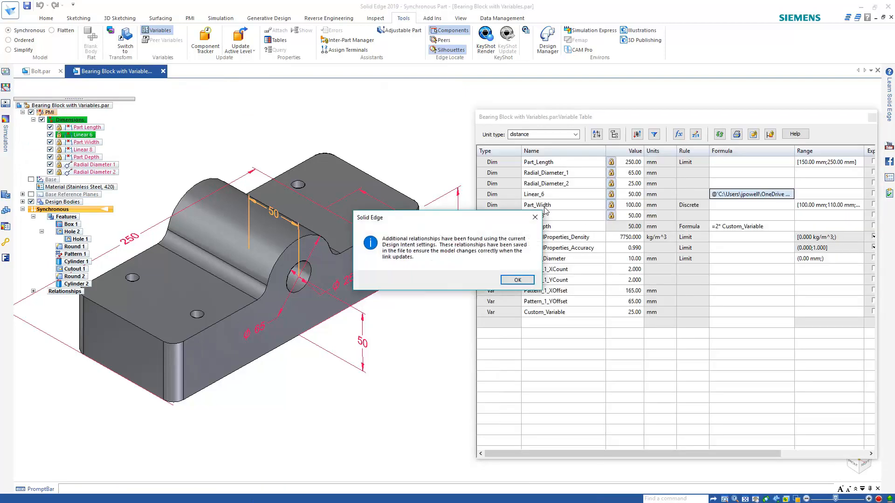
{"action": "left_click", "coordinate": [515, 281]}
{"action": "left_click", "coordinate": [549, 195]}
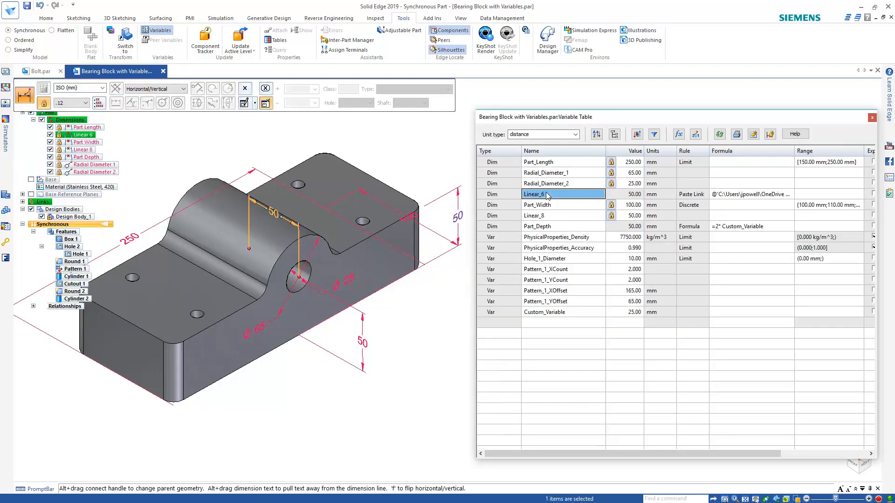
{"action": "type", "text": "Hole_De"}
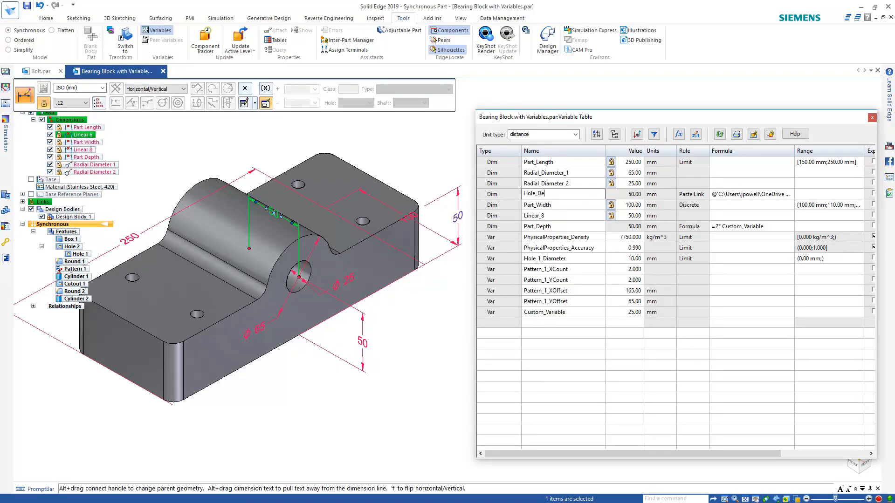
{"action": "type", "text": "Ppth"}
{"action": "key", "text": "Return"}
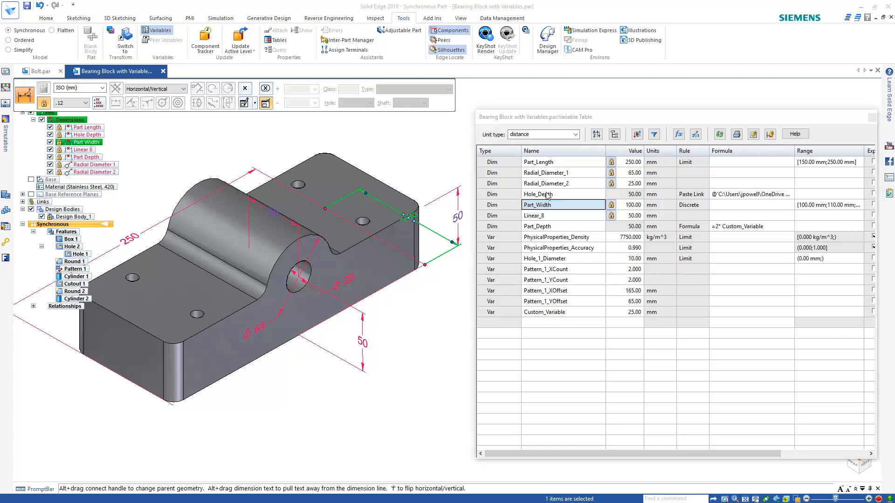
{"action": "key", "text": "alt+Tab"}
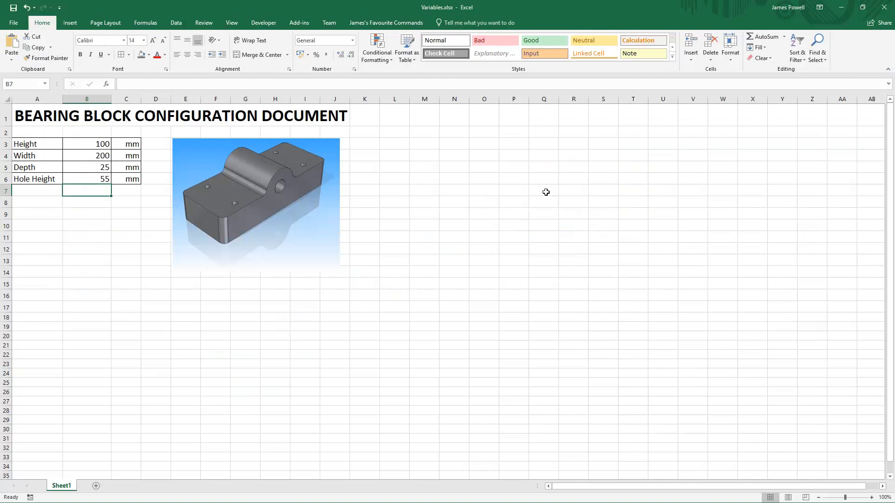
Copy the Hole Height value 55 from Excel cell B6 and return to Solid Edge
{"action": "left_click", "coordinate": [88, 176]}
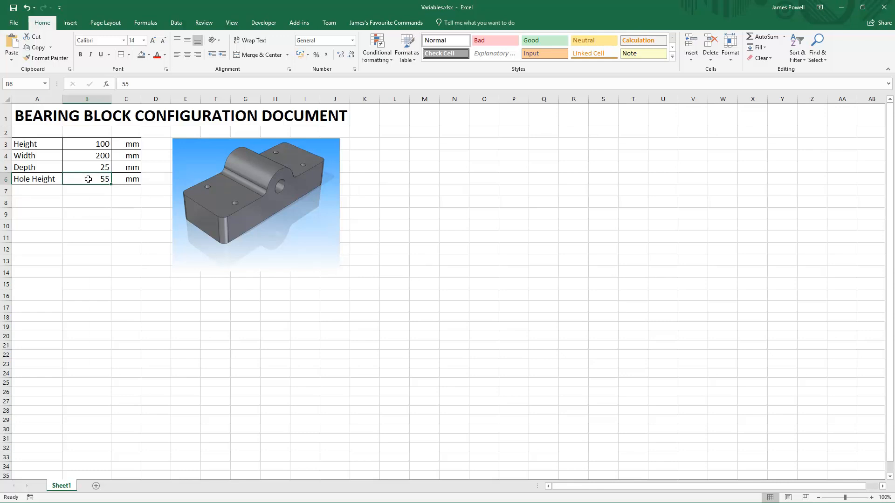
{"action": "right_click", "coordinate": [89, 179]}
{"action": "left_click", "coordinate": [108, 198]}
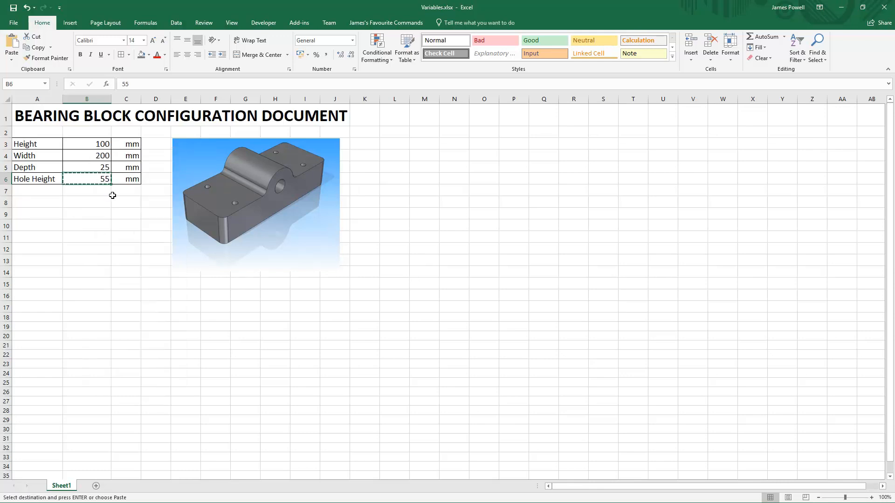
{"action": "key", "text": "alt+Tab"}
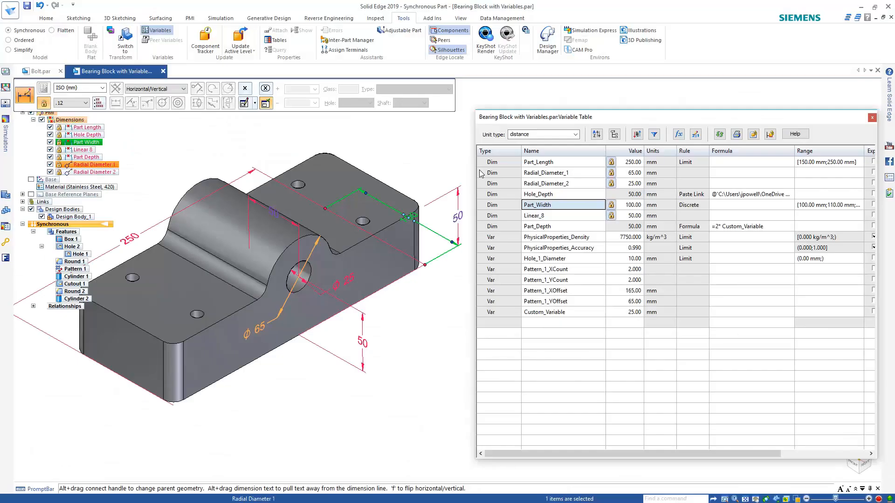
Rename Linear_8 to Hole_Height and paste-link it to the Excel cell so it reads 55.00 mm
{"action": "left_click", "coordinate": [551, 218]}
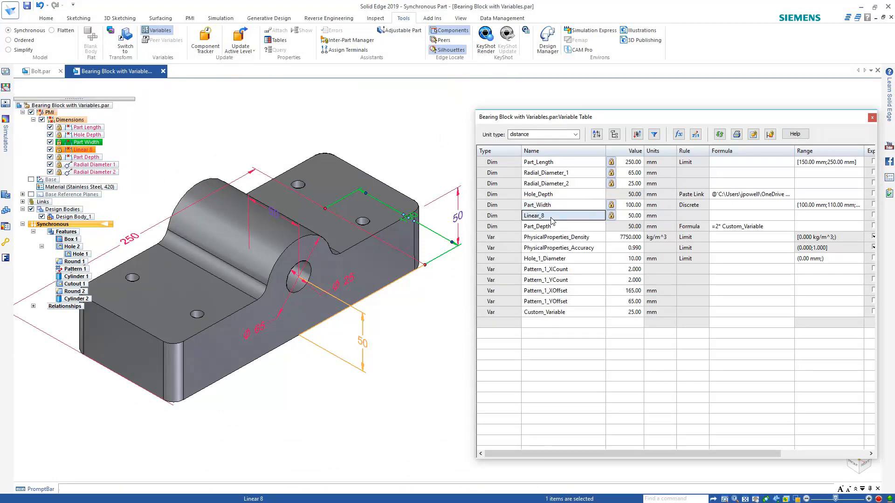
{"action": "type", "text": "Hole_Height"}
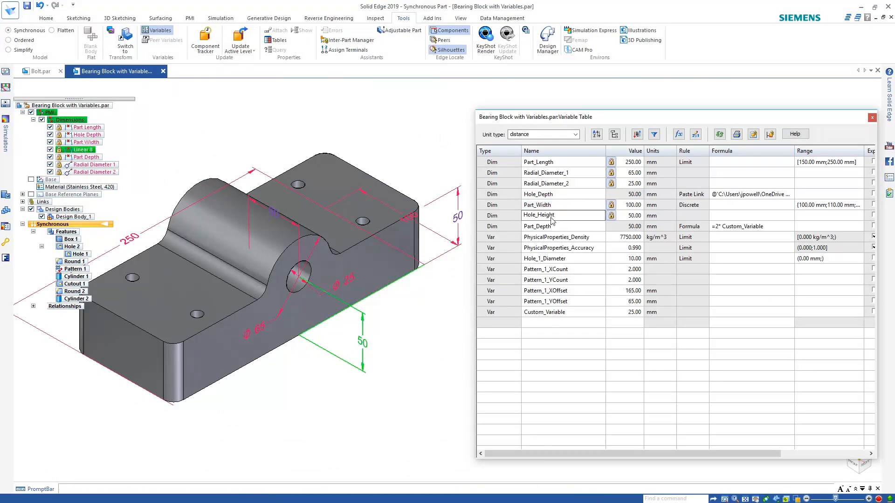
{"action": "key", "text": "Return"}
{"action": "right_click", "coordinate": [721, 218]}
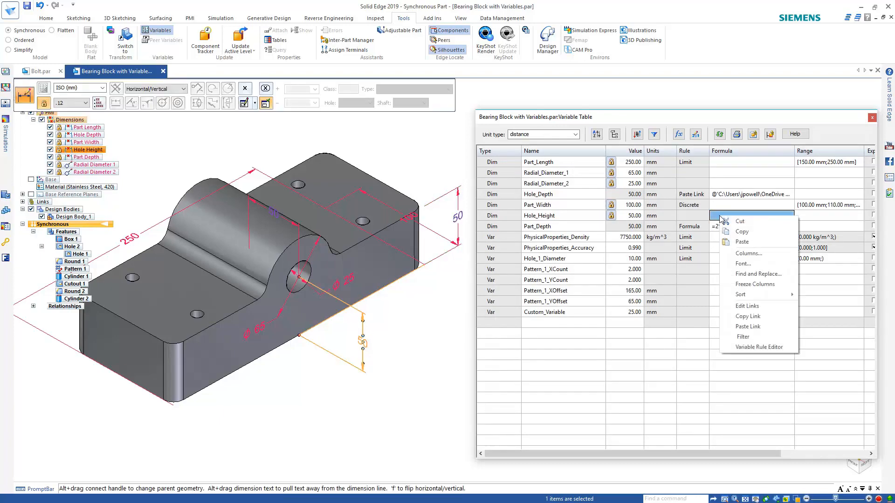
{"action": "left_click", "coordinate": [772, 328]}
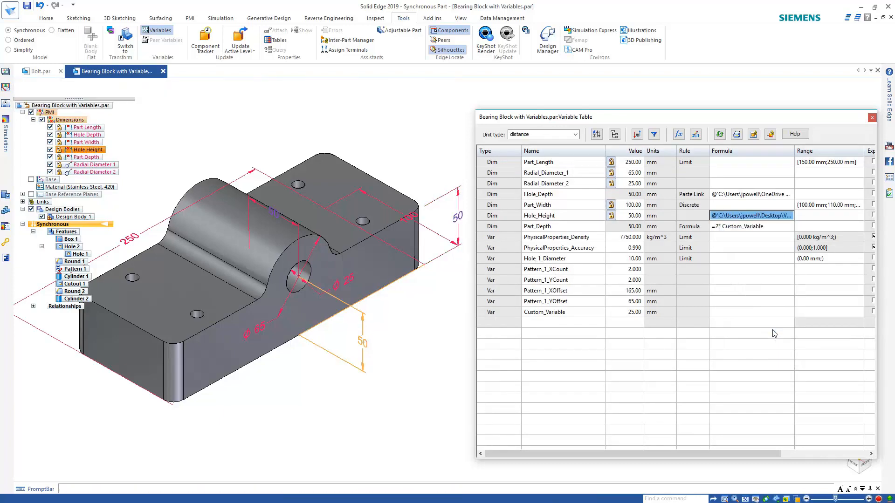
{"action": "left_click", "coordinate": [526, 280]}
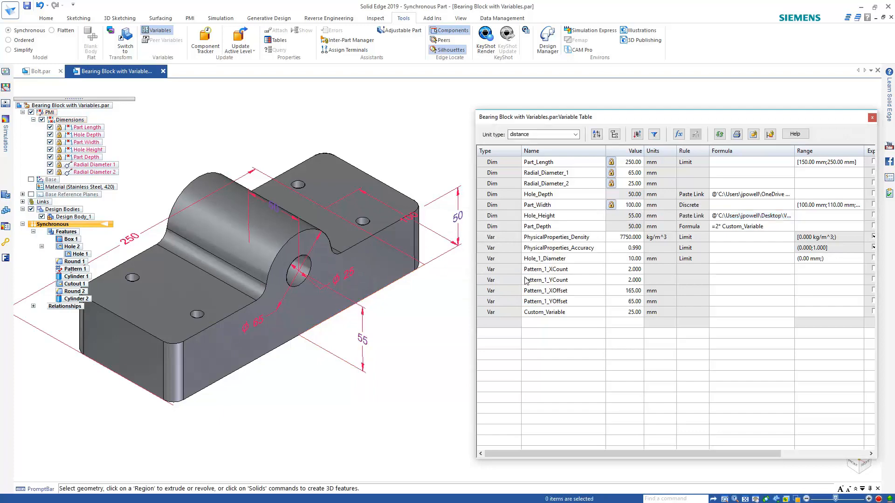
{"action": "key", "text": "alt+Tab"}
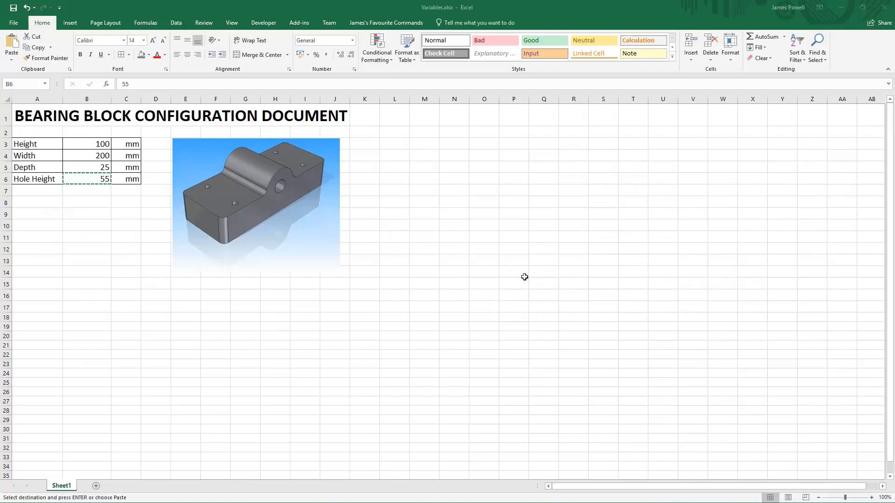
Change Excel cell B6's Hole Height to 60 and return to Solid Edge to see the update
{"action": "left_click", "coordinate": [122, 209]}
{"action": "key", "text": "Escape"}
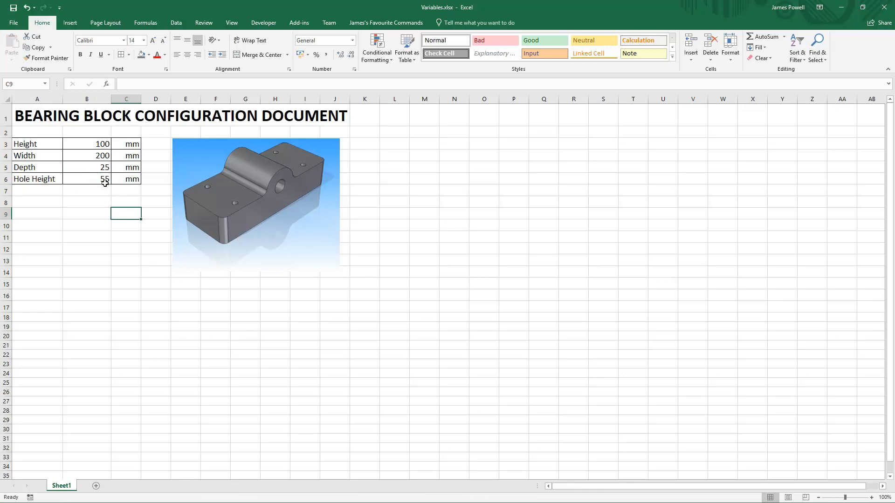
{"action": "left_click", "coordinate": [103, 181]}
{"action": "type", "text": "60"}
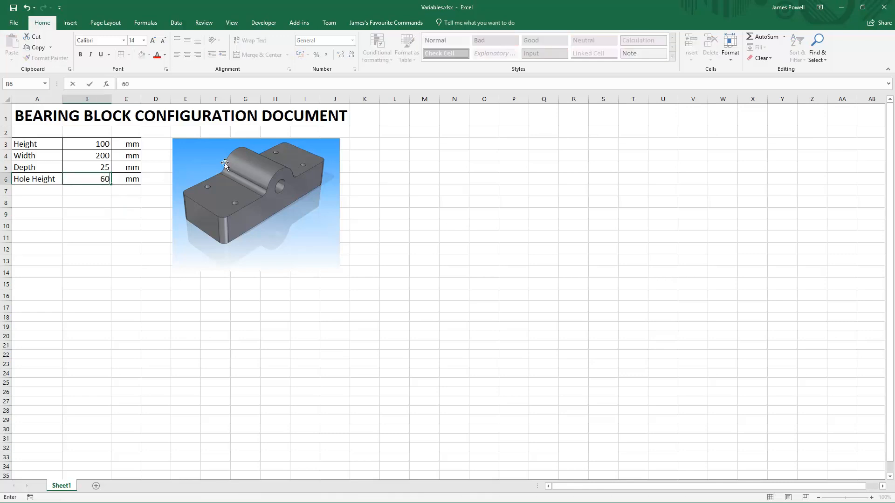
{"action": "key", "text": "Return"}
{"action": "key", "text": "alt+Tab"}
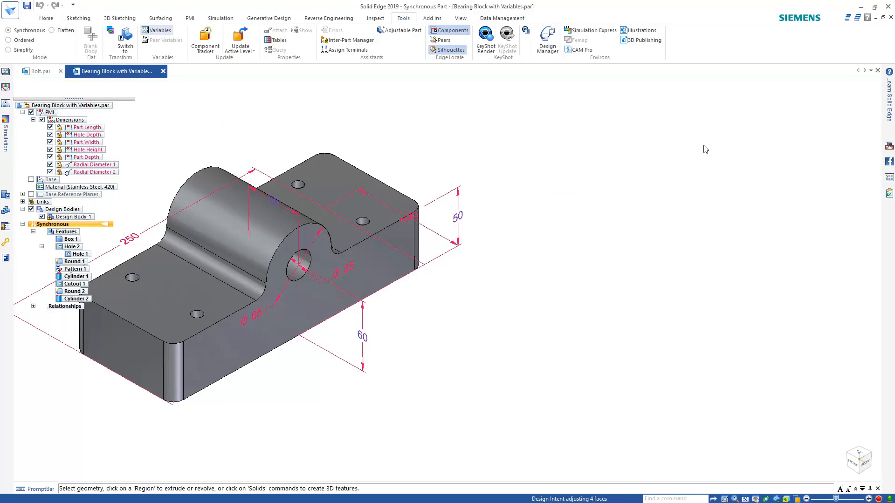
In the Variable Table, expose Pattern_1_XCount and Pattern_1_YCount
{"action": "left_click", "coordinate": [158, 31]}
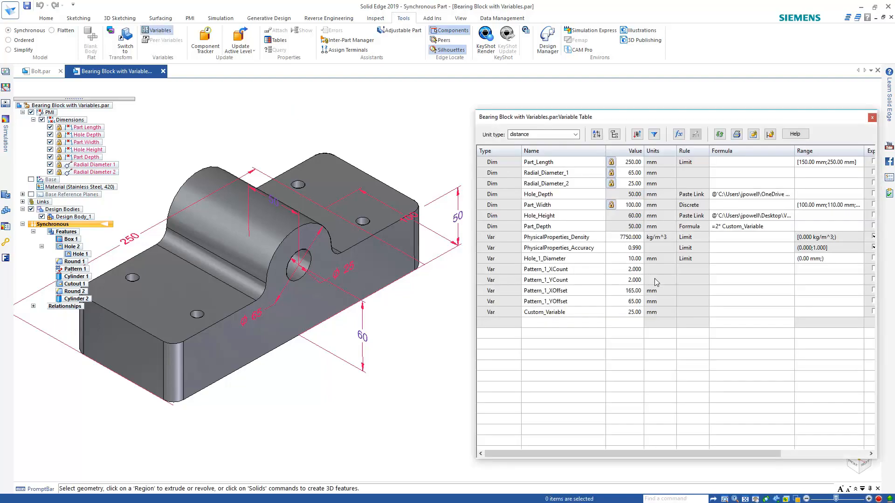
{"action": "left_click", "coordinate": [565, 272]}
{"action": "left_click", "coordinate": [565, 280]}
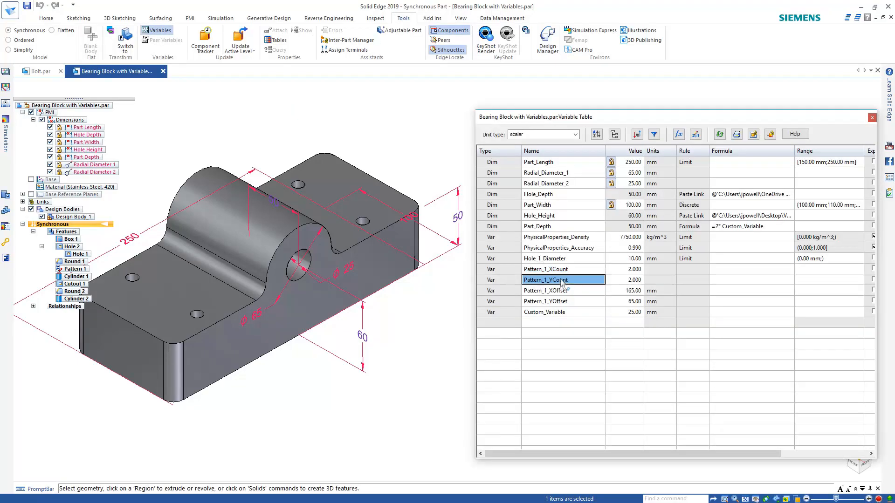
{"action": "left_click_drag", "start_coordinate": [595, 454], "coordinate": [680, 453]}
{"action": "left_click", "coordinate": [759, 279]}
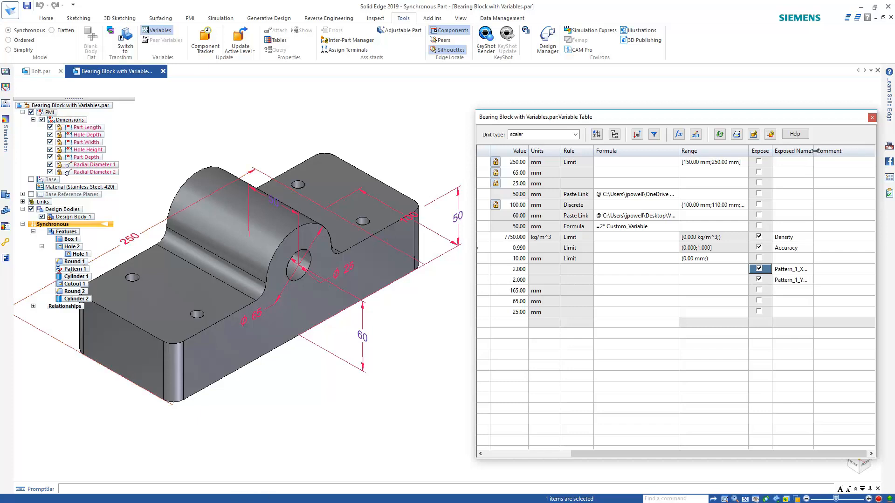
Rename the exposed names to Hole_Pattern_1_XCount and Hole_Pattern_1_YCount
{"action": "left_click_drag", "start_coordinate": [813, 150], "coordinate": [849, 151]}
{"action": "left_click", "coordinate": [798, 270]}
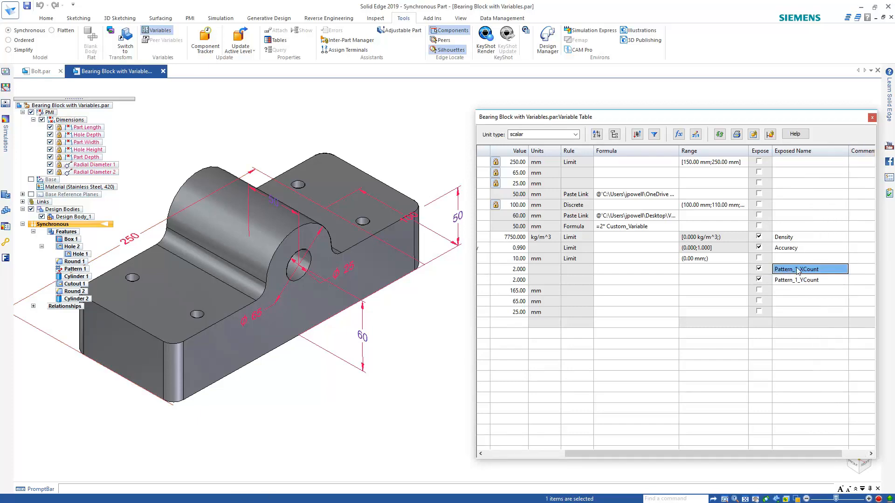
{"action": "left_click", "coordinate": [797, 270]}
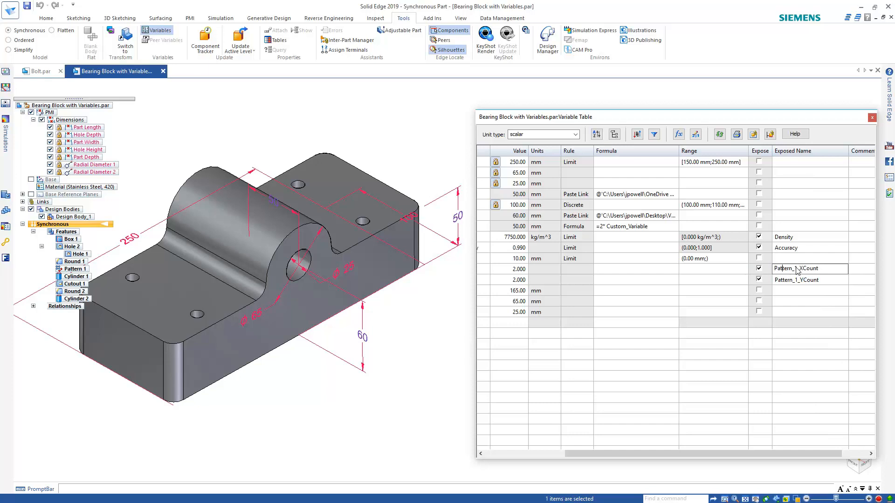
{"action": "key", "text": "BackSpace"}
{"action": "key", "text": "BackSpace"}
{"action": "key", "text": "BackSpace"}
{"action": "key", "text": "BackSpace"}
{"action": "key", "text": "BackSpace"}
{"action": "key", "text": "BackSpace"}
{"action": "key", "text": "BackSpace"}
{"action": "type", "text": "Hole_Pattern"}
{"action": "key", "text": "Return"}
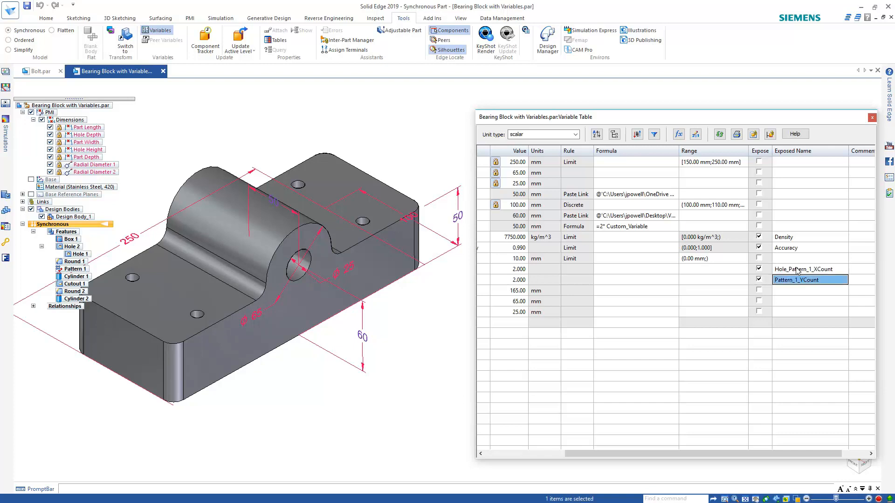
{"action": "key", "text": "F2"}
{"action": "type", "text": "Hole"}
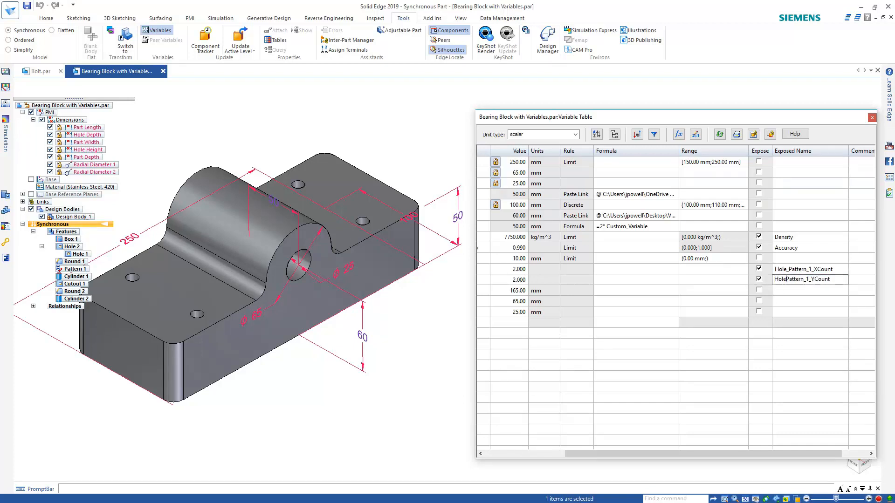
{"action": "type", "text": "_"}
{"action": "key", "text": "Return"}
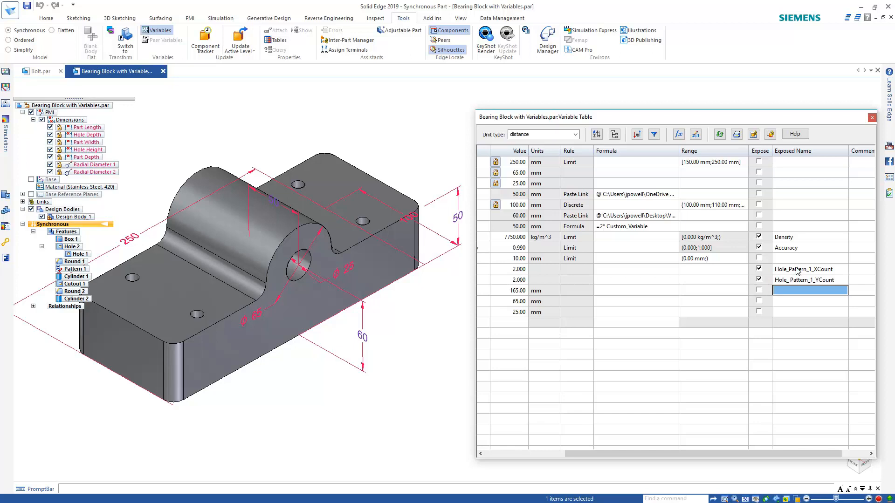
Close the Variable Table and save the part
{"action": "left_click", "coordinate": [872, 117]}
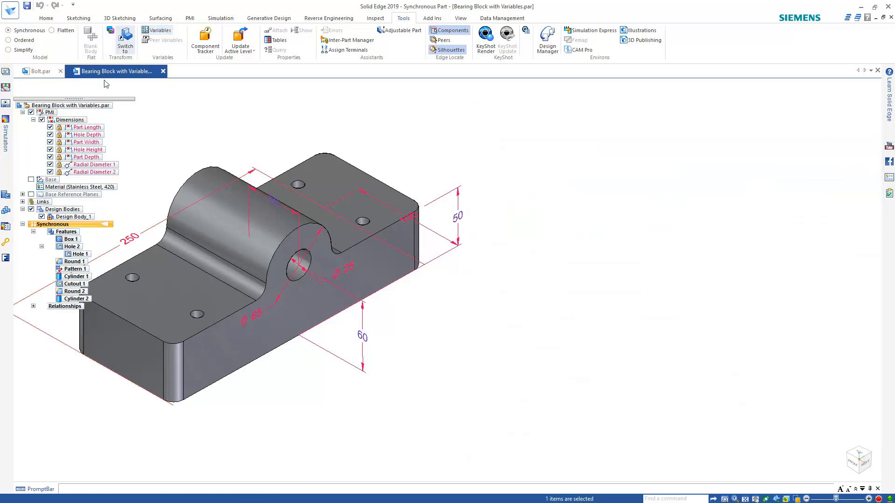
{"action": "left_click", "coordinate": [27, 6]}
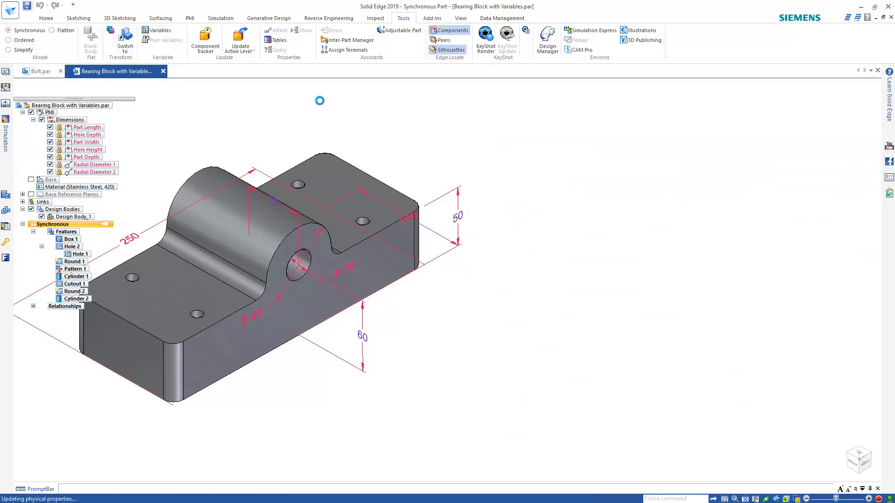
{"action": "middle_click", "coordinate": [405, 126]}
Create a new drawing of the active bearing block model
{"action": "middle_click", "coordinate": [405, 126]}
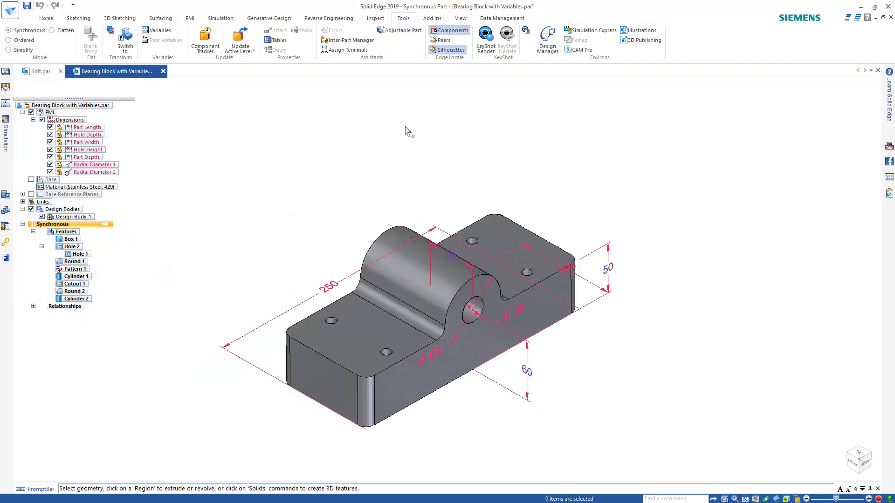
{"action": "left_click", "coordinate": [10, 9]}
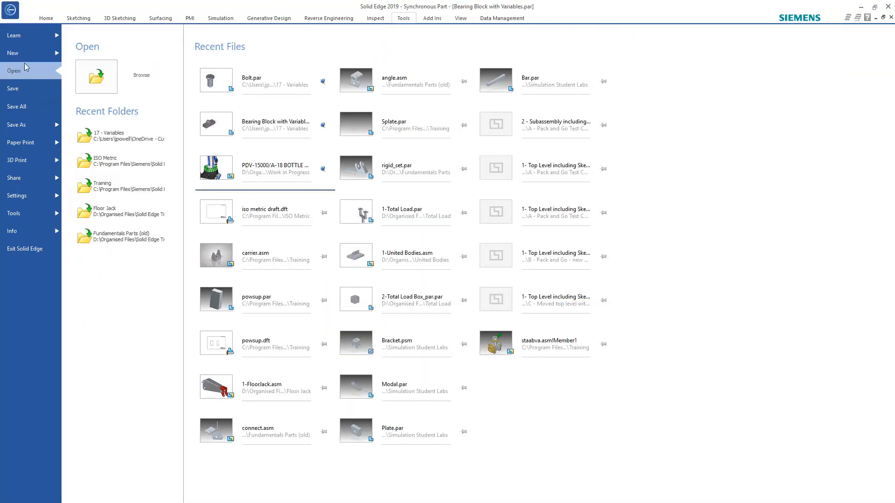
{"action": "left_click", "coordinate": [25, 57]}
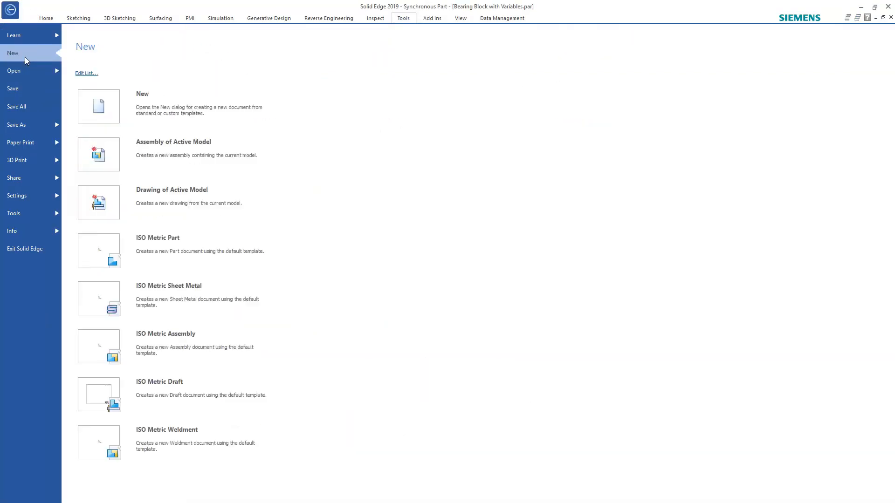
{"action": "left_click", "coordinate": [186, 191]}
{"action": "left_click", "coordinate": [441, 280]}
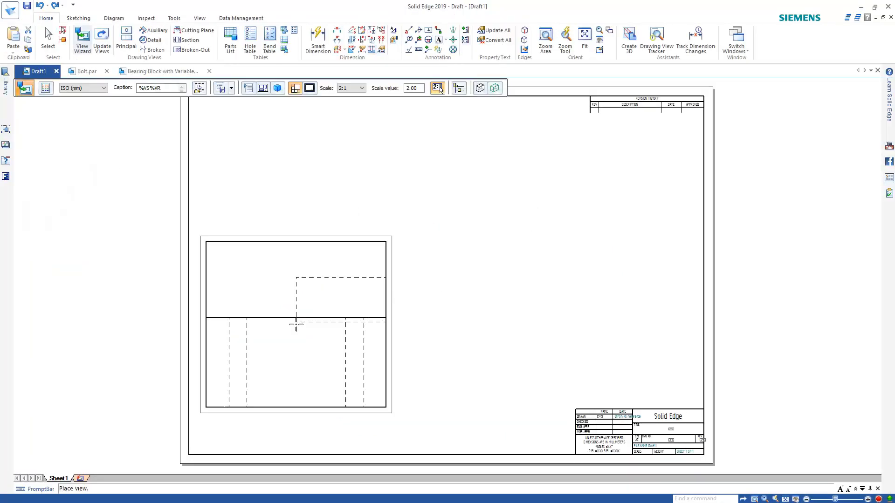
Place the principal view plus projected front and isometric views on the sheet
{"action": "left_click", "coordinate": [297, 332]}
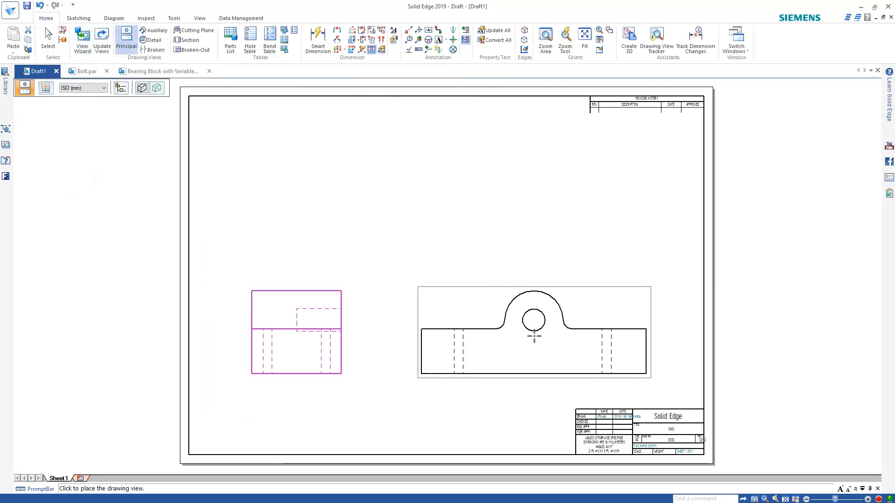
{"action": "left_click", "coordinate": [471, 249]}
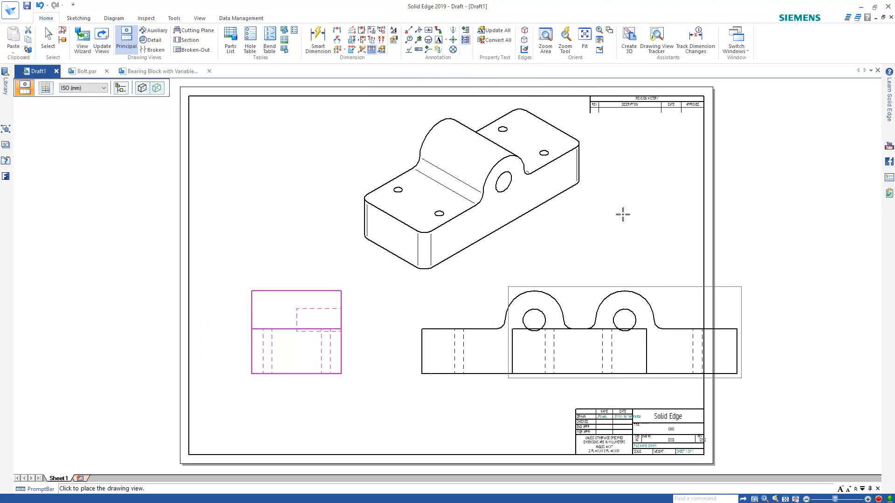
{"action": "right_click", "coordinate": [620, 214]}
{"action": "key", "text": "Escape"}
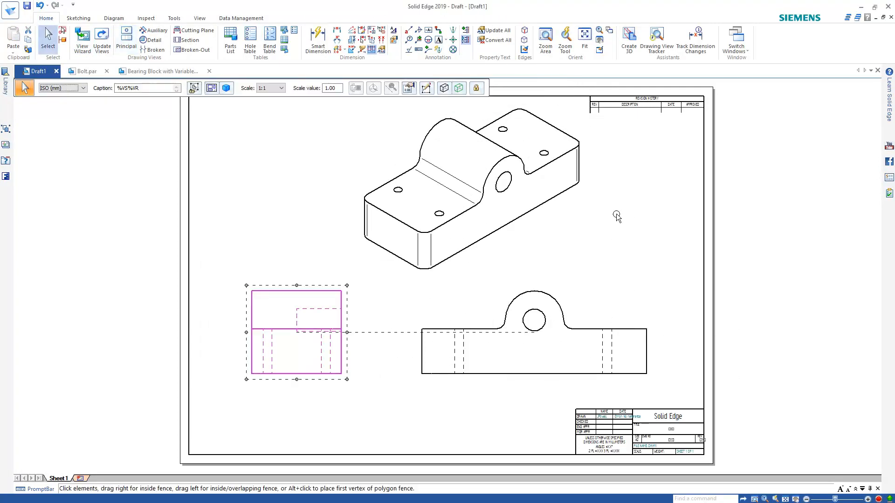
{"action": "key", "text": "Escape"}
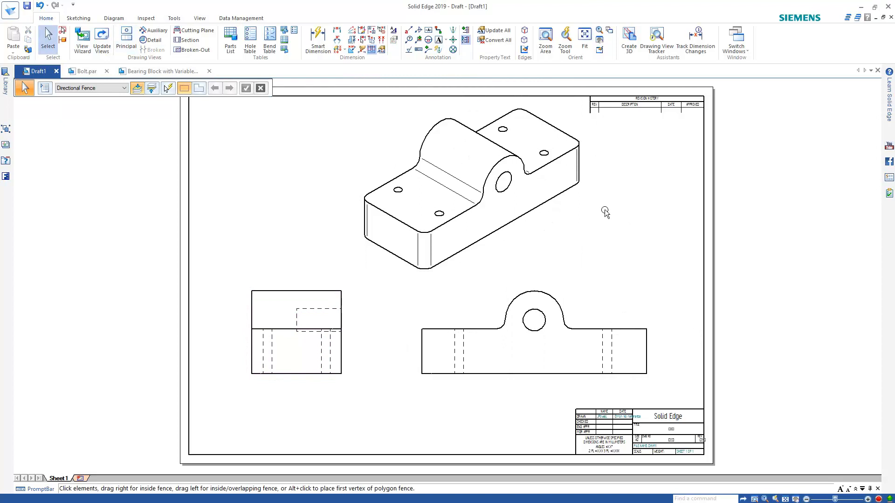
Start a callout with its default text cleared and insert the part's Hole_Pattern_1_YCount reference
{"action": "left_click", "coordinate": [410, 31]}
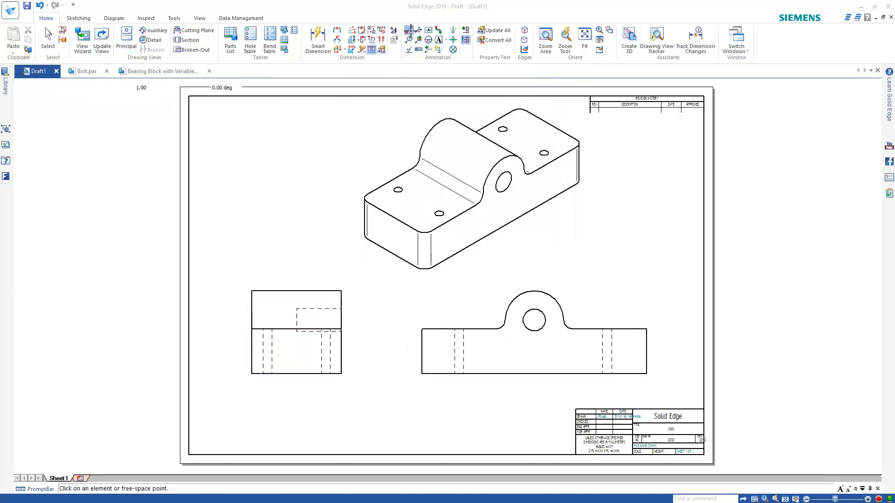
{"action": "left_click", "coordinate": [409, 29]}
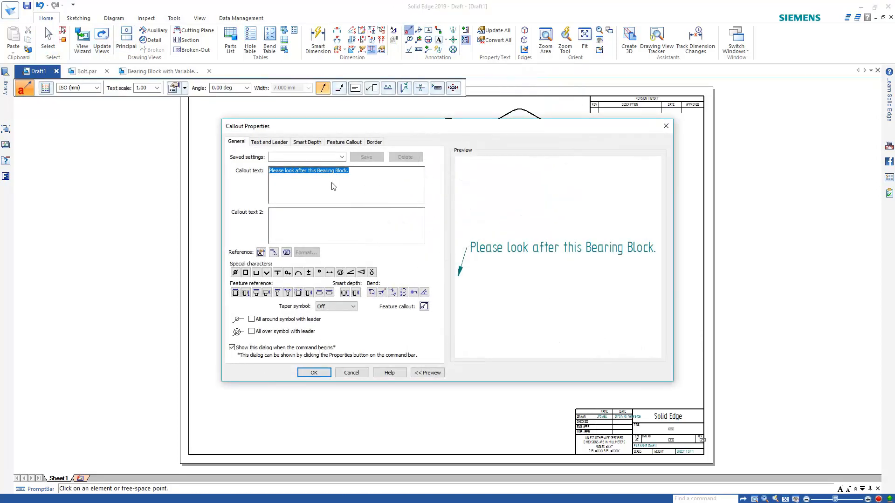
{"action": "key", "text": "Delete"}
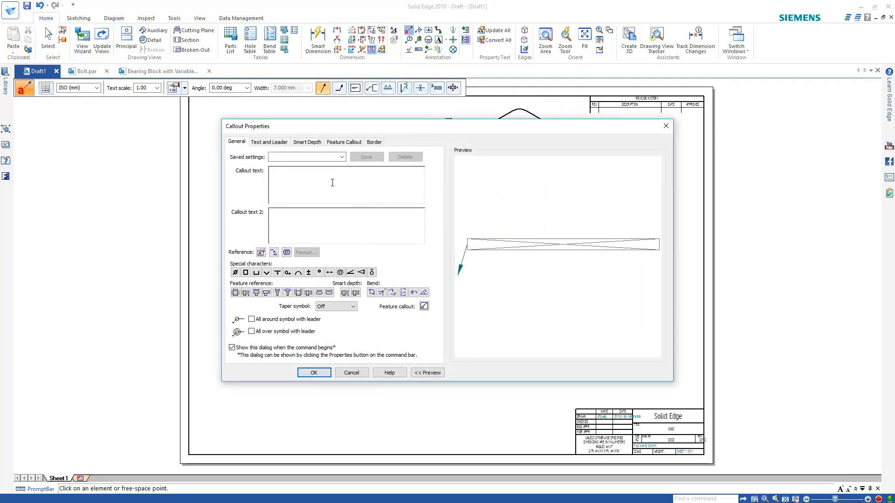
{"action": "left_click", "coordinate": [260, 253]}
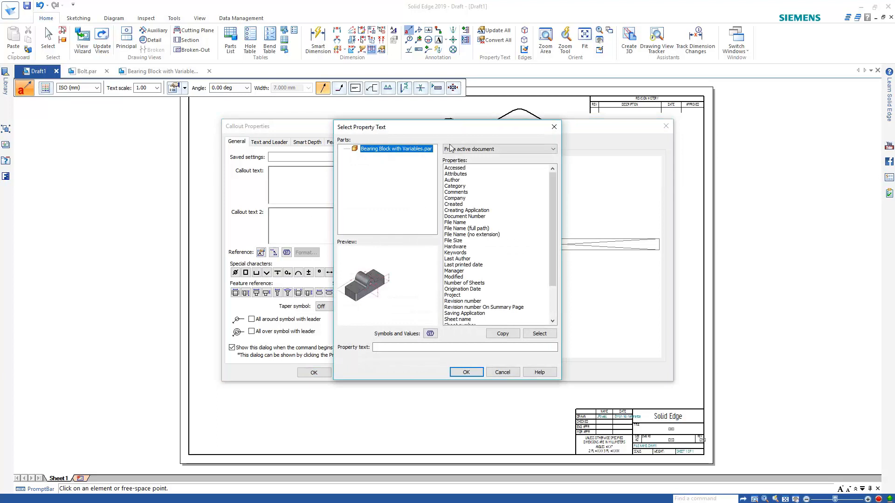
{"action": "left_click", "coordinate": [480, 148]}
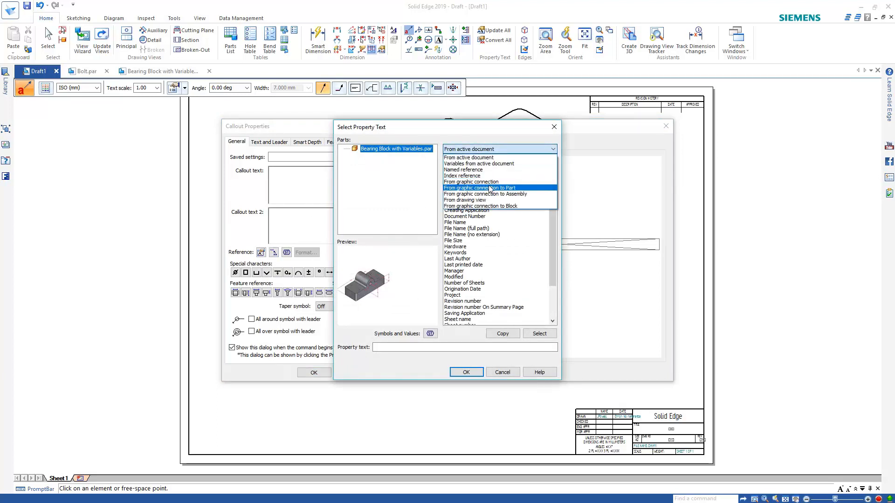
{"action": "left_click", "coordinate": [490, 188]}
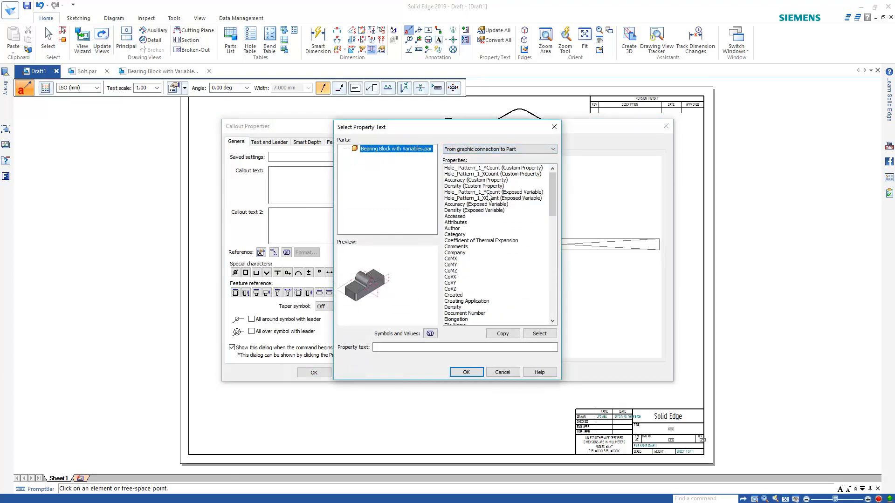
{"action": "left_click", "coordinate": [489, 193]}
{"action": "double_click", "coordinate": [508, 192]}
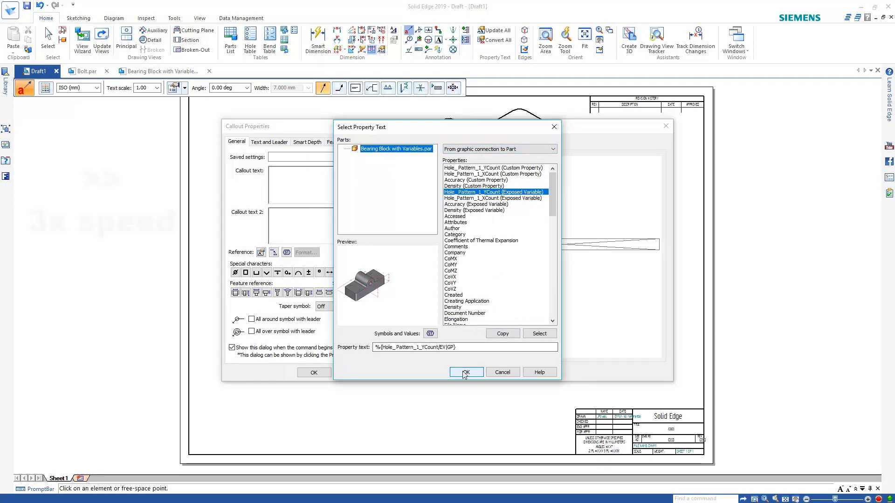
{"action": "left_click", "coordinate": [466, 372]}
Add a second callout line referencing the part's Hole_Pattern_1_XCount
{"action": "left_click", "coordinate": [261, 252]}
{"action": "left_click", "coordinate": [499, 150]}
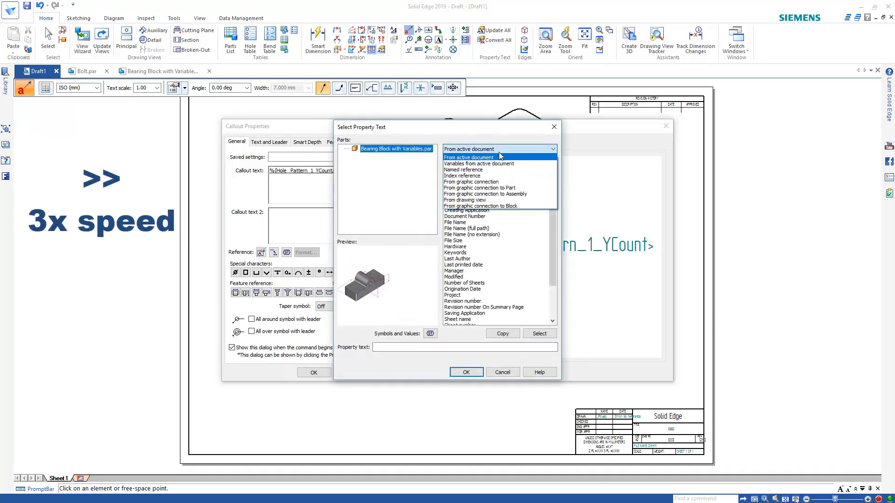
{"action": "left_click", "coordinate": [494, 189]}
{"action": "double_click", "coordinate": [500, 198]}
{"action": "left_click", "coordinate": [465, 372]}
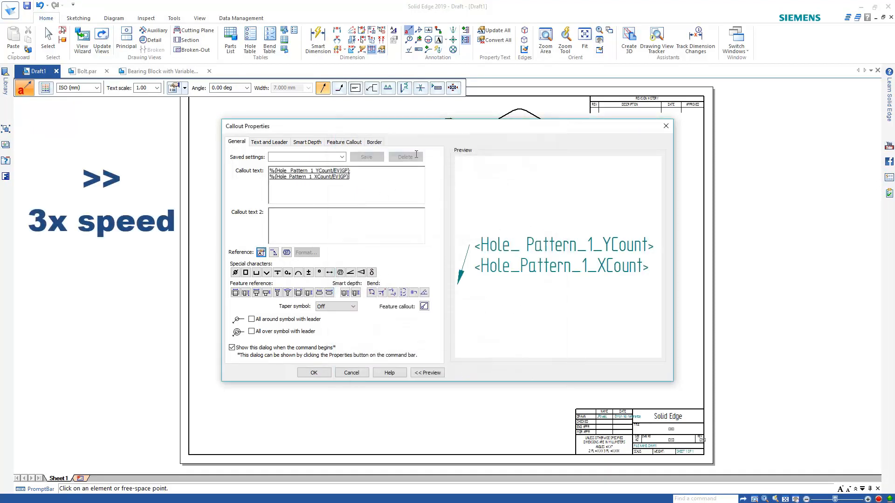
Prefix the lines with 'Hole X Count =' and 'Hole Y Count =' and accept the callout
{"action": "key", "text": "Home"}
{"action": "type", "text": "Hole X Co"}
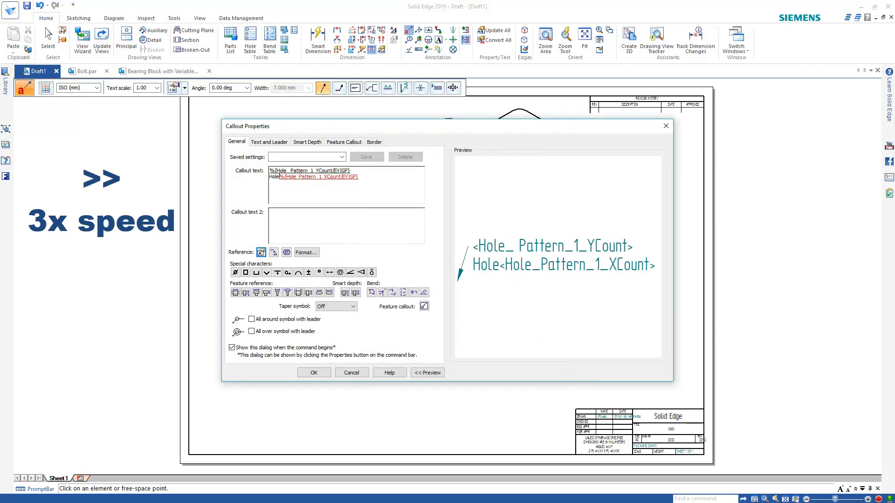
{"action": "type", "text": "unt ="}
{"action": "key", "text": "Up"}
{"action": "key", "text": "Home"}
{"action": "type", "text": "Hole Y Count "}
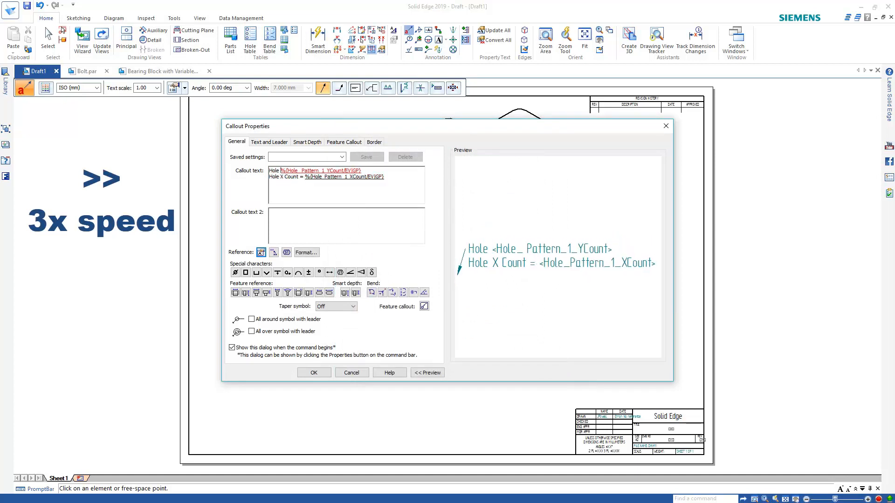
{"action": "type", "text": "="}
{"action": "left_click", "coordinate": [316, 373]}
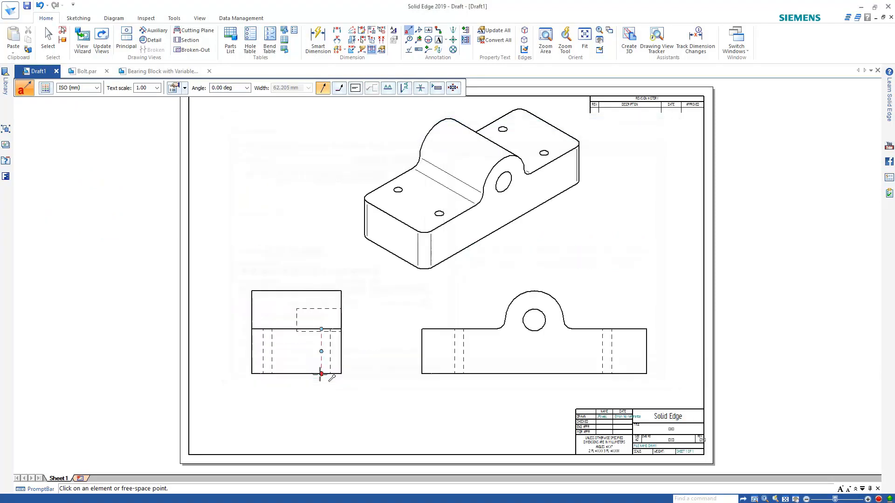
Attach the hole-count callout to a corner hole in the isometric view, then return to the bearing block part
{"action": "scroll", "coordinate": [582, 140], "scroll_direction": "up", "scroll_amount": 5}
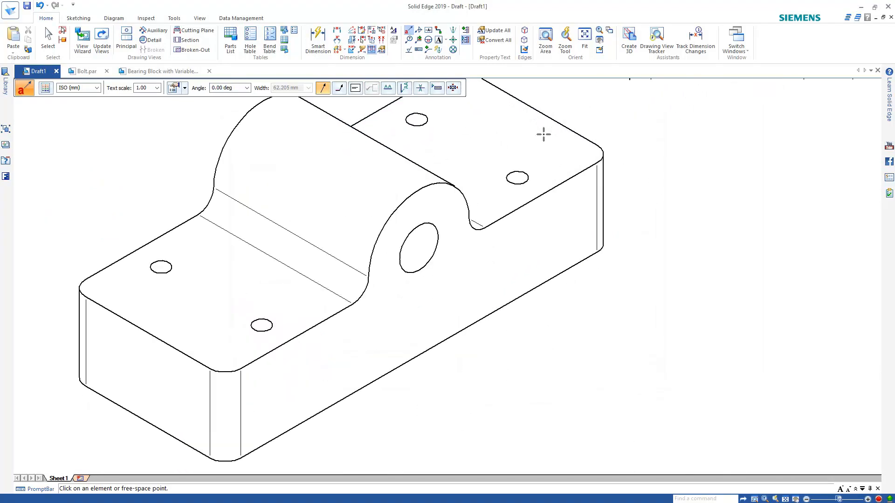
{"action": "left_click", "coordinate": [524, 176]}
{"action": "left_click", "coordinate": [649, 309]}
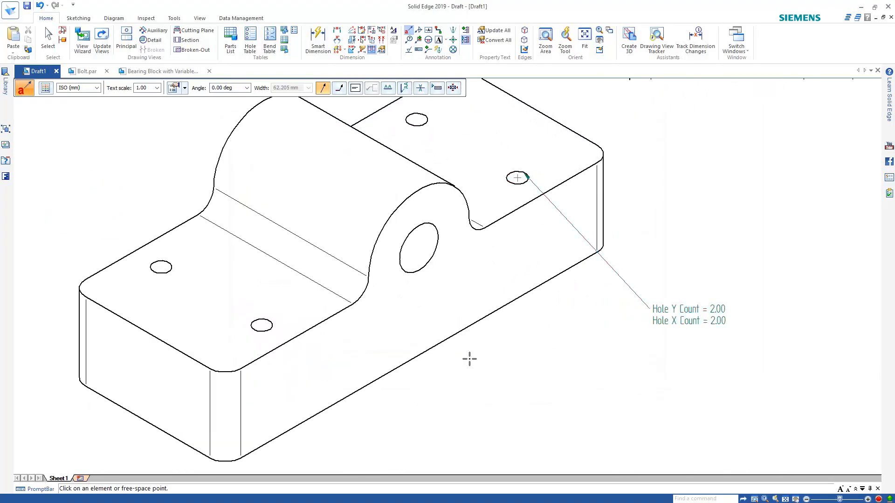
{"action": "key", "text": "Escape"}
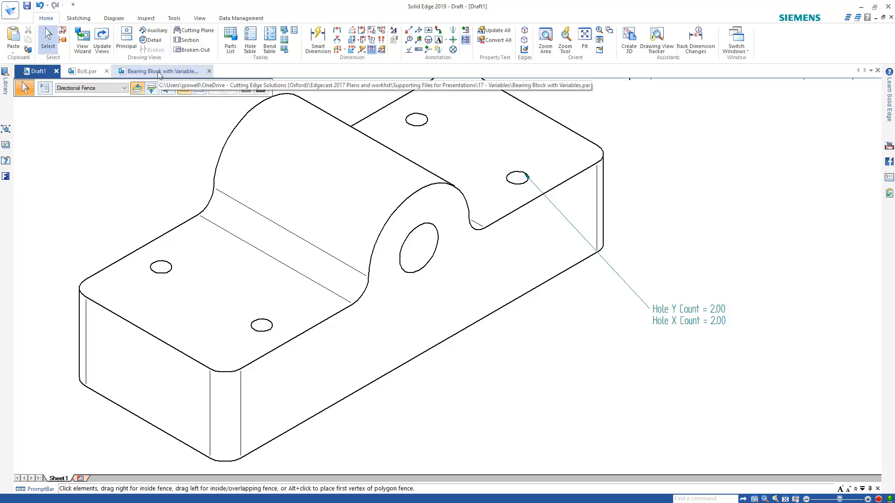
{"action": "left_click", "coordinate": [159, 72]}
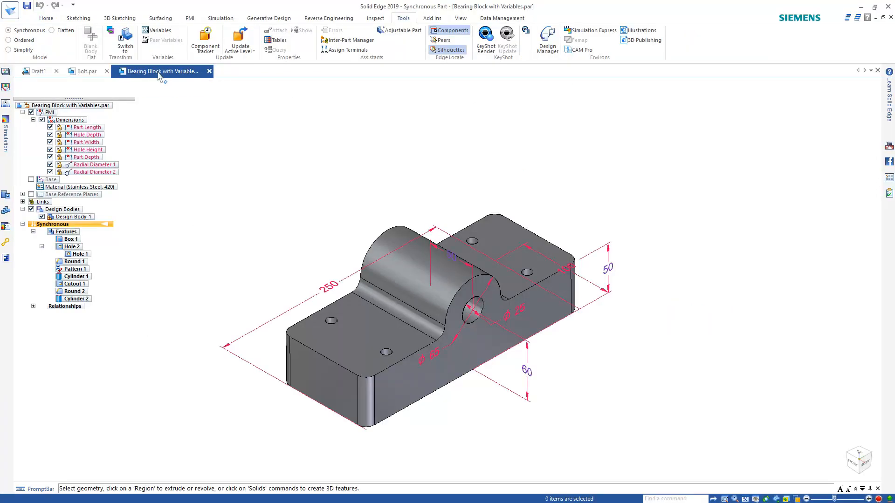
Set Pattern 1 to X Count 2 and Y Count 3 for six holes, then save the part
{"action": "left_click", "coordinate": [82, 270]}
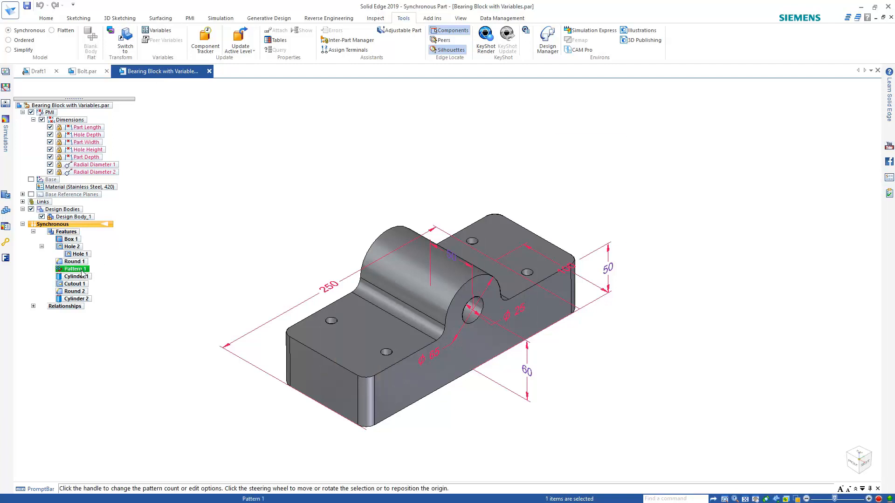
{"action": "left_click", "coordinate": [465, 320]}
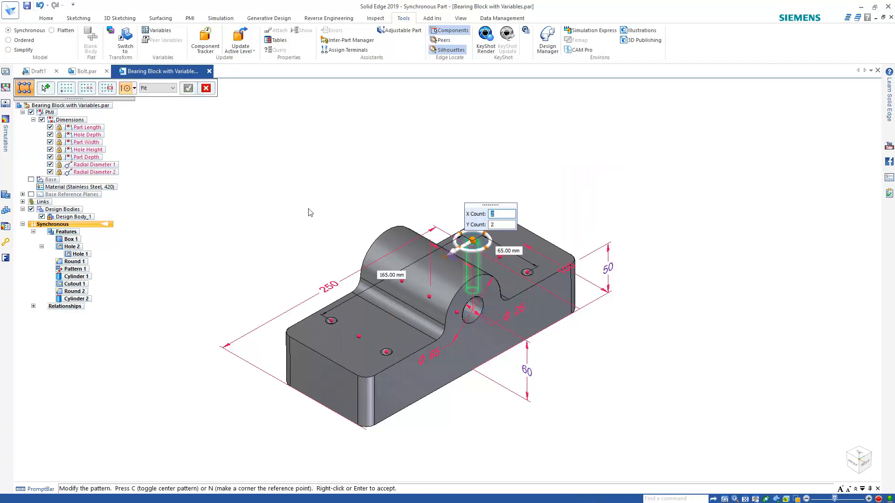
{"action": "type", "text": "3"}
{"action": "key", "text": "Tab"}
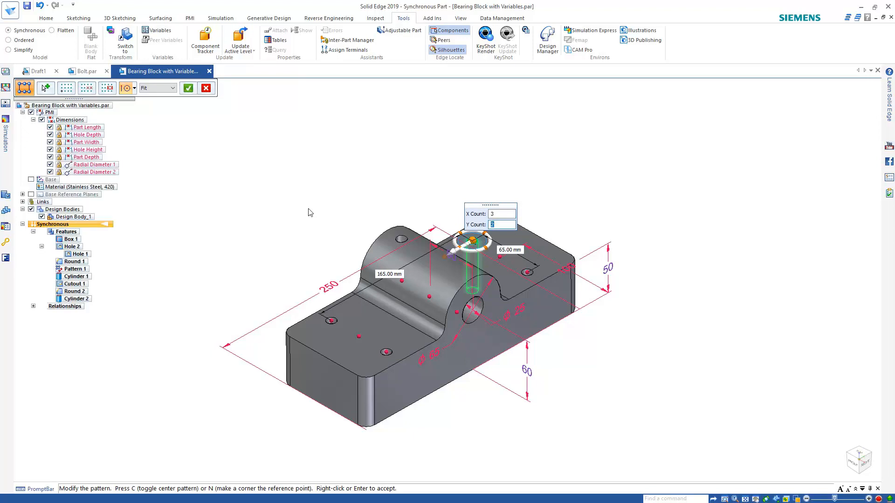
{"action": "key", "text": "Tab"}
{"action": "key", "text": "Tab"}
{"action": "key", "text": "Tab"}
{"action": "type", "text": "2"}
{"action": "key", "text": "Tab"}
{"action": "key", "text": "Tab"}
{"action": "key", "text": "Tab"}
{"action": "key", "text": "Tab"}
{"action": "key", "text": "Tab"}
{"action": "type", "text": "3"}
{"action": "key", "text": "Return"}
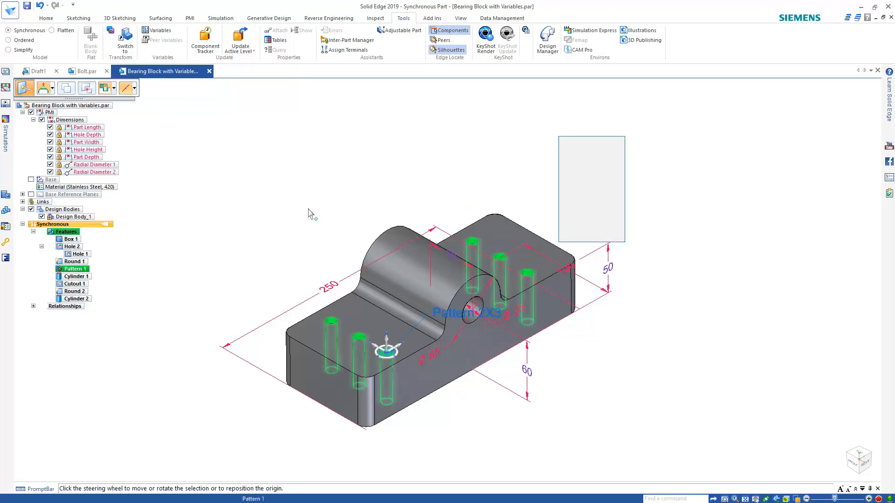
{"action": "left_click", "coordinate": [289, 190]}
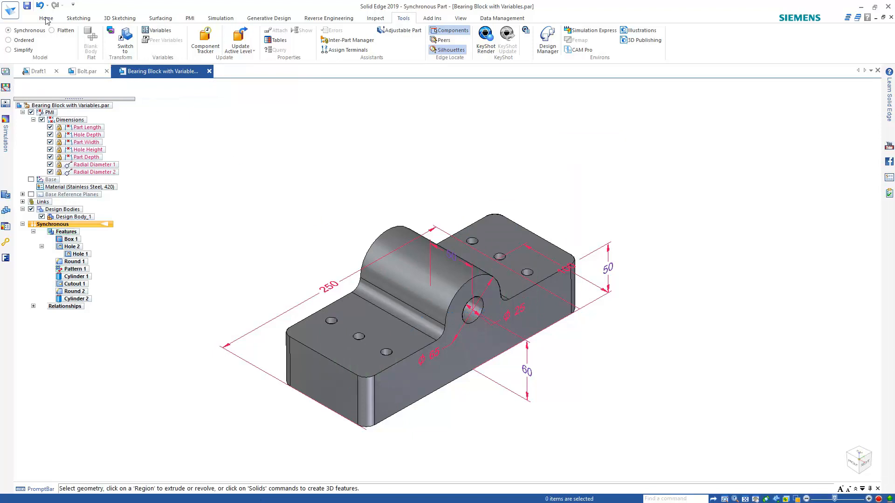
{"action": "left_click", "coordinate": [27, 6]}
Update the Draft1 views so the new holes appear and the callout reads Hole Y Count = 3.00
{"action": "left_click", "coordinate": [38, 73]}
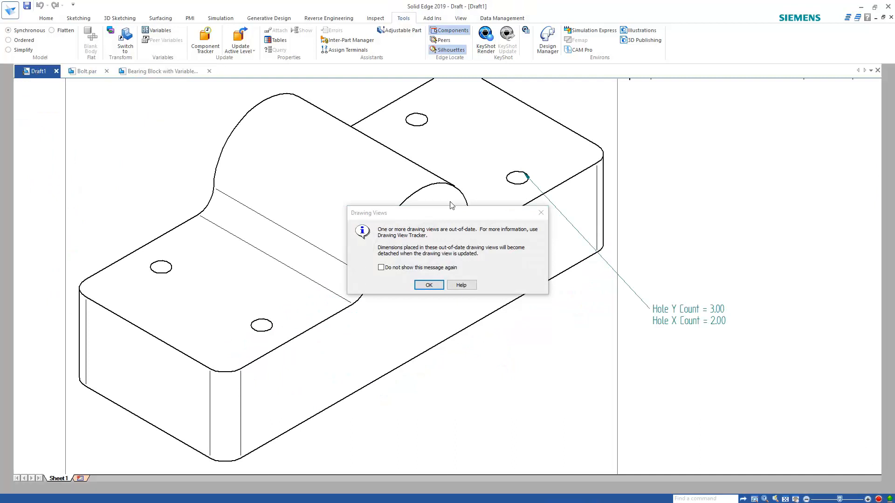
{"action": "left_click", "coordinate": [429, 285]}
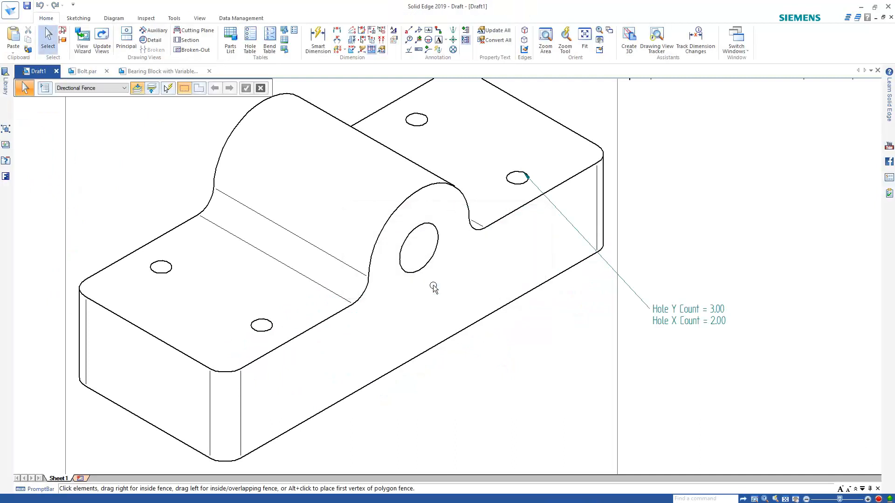
{"action": "left_click", "coordinate": [102, 40]}
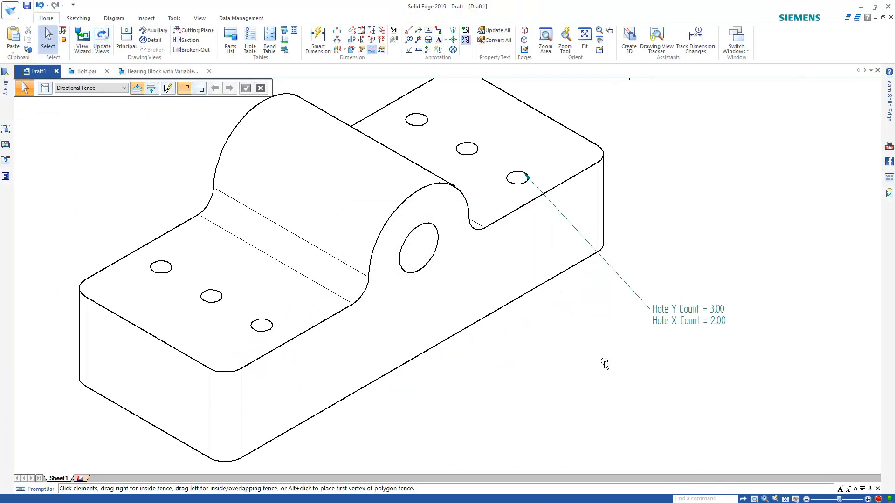